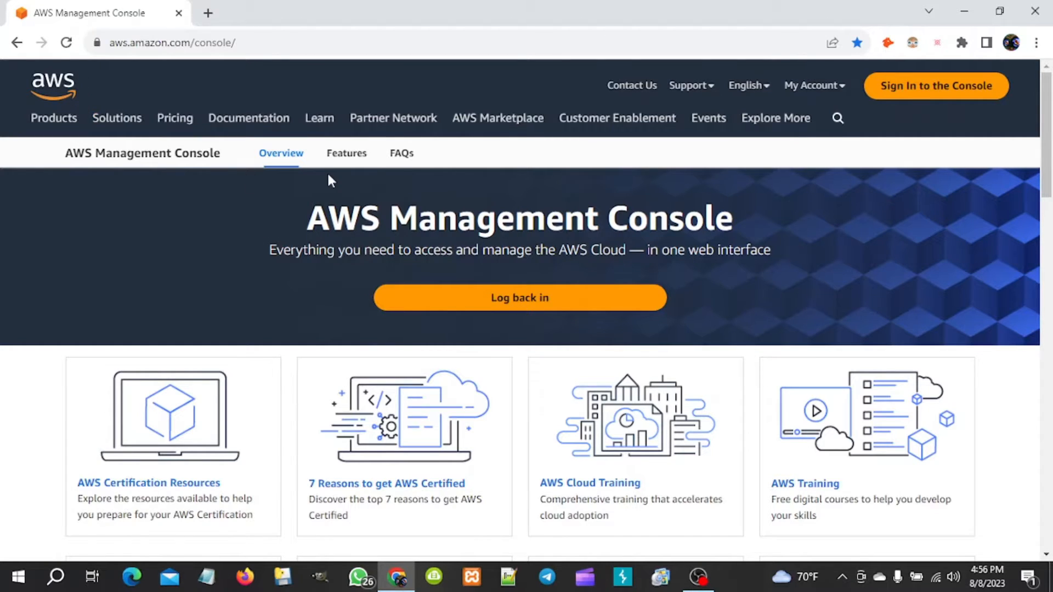
# - Glance at the account options menu, then close it
pyautogui.moveTo(634, 134)
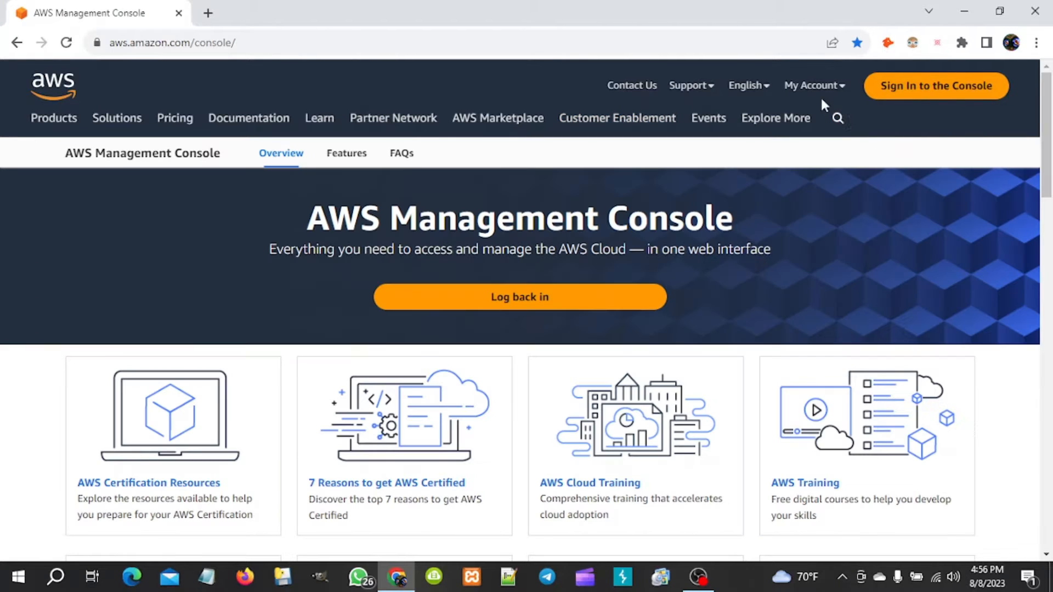
pyautogui.click(817, 88)
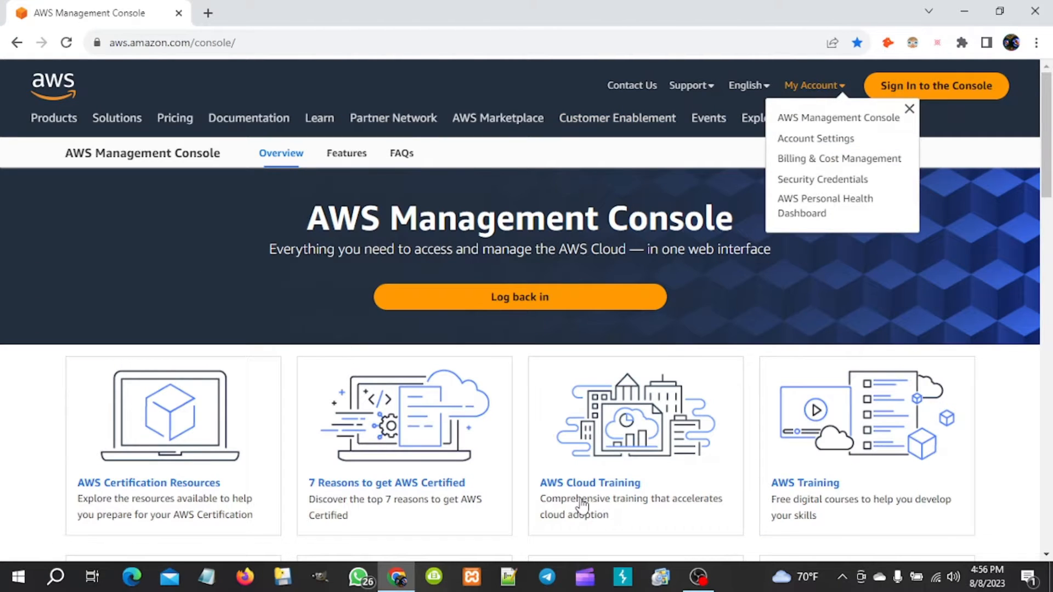
pyautogui.press('Escape')
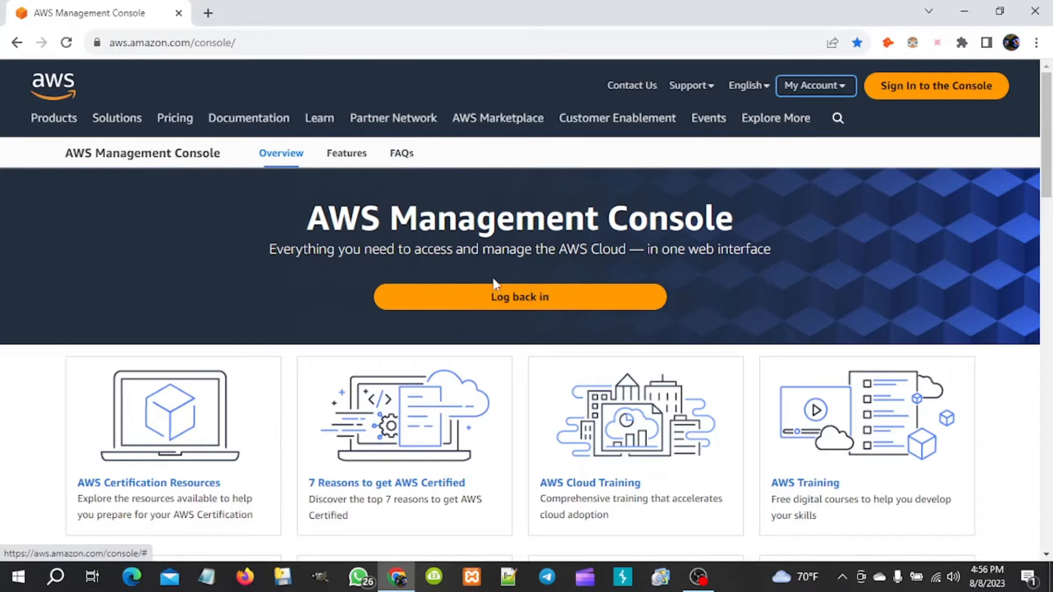
# - Log back in, go to EC2 from Recently visited, and begin a new instance launch
pyautogui.click(495, 298)
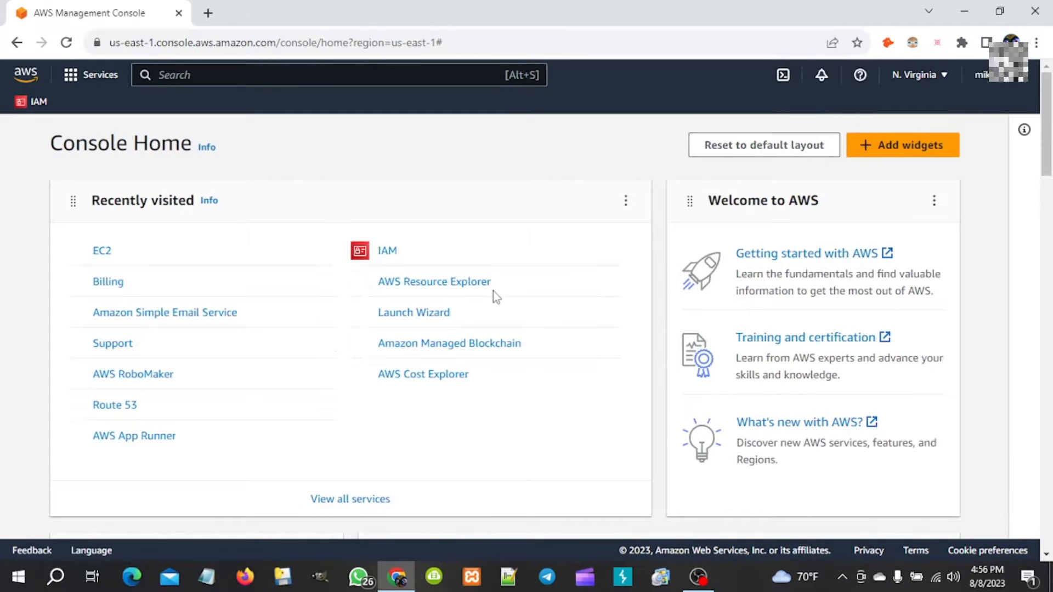
pyautogui.scroll(-2, 493, 291)
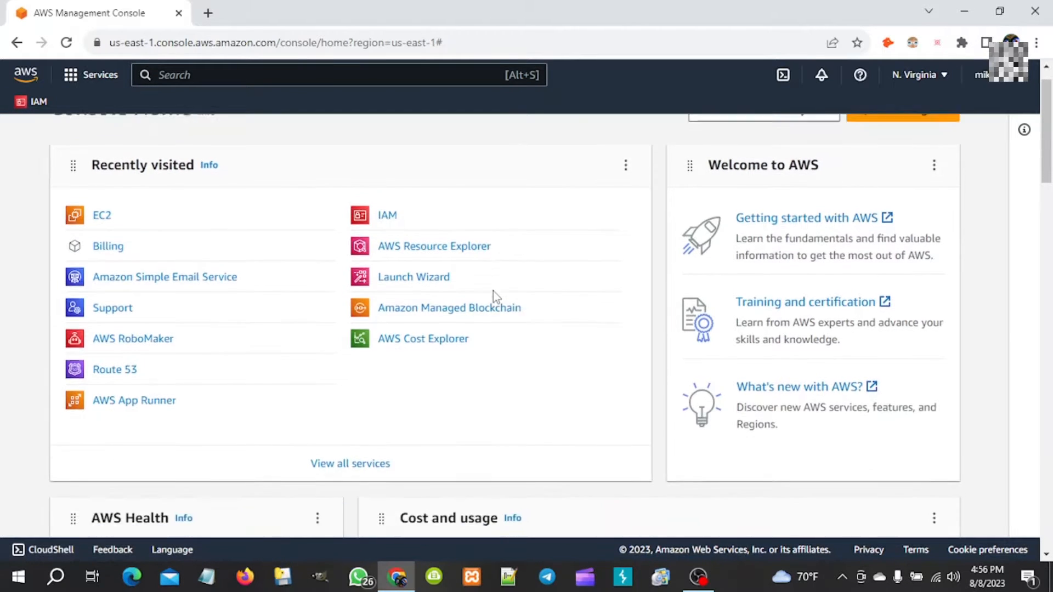
pyautogui.scroll(2, 492, 290)
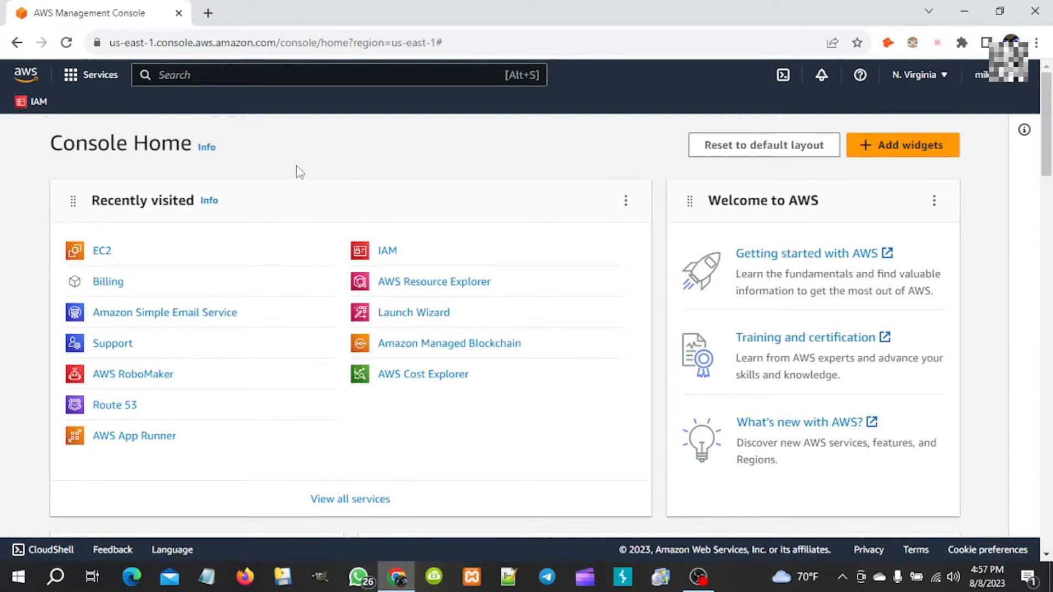
pyautogui.click(98, 253)
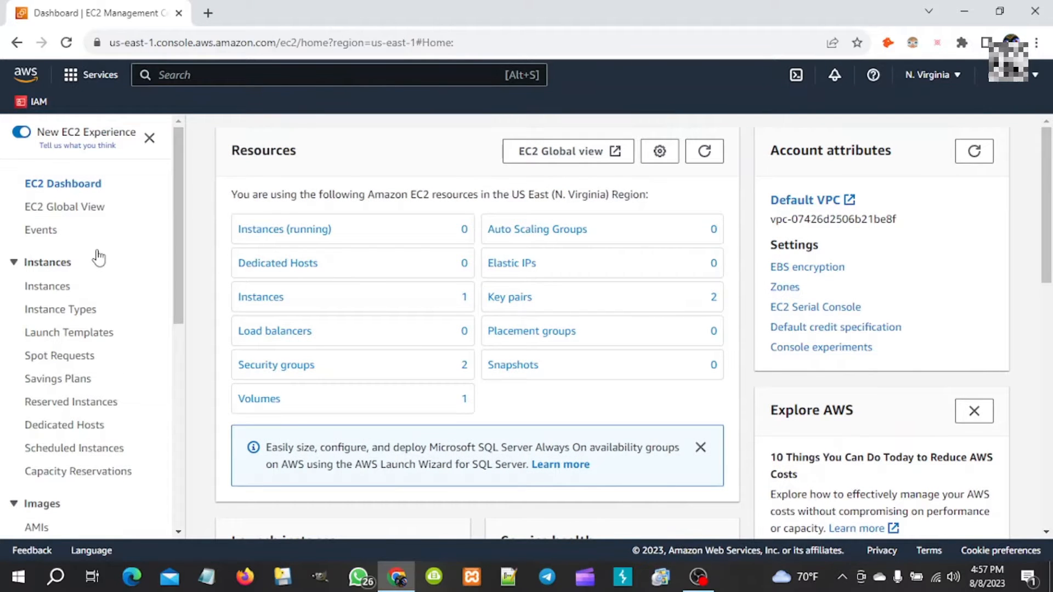
pyautogui.scroll(-3, 395, 319)
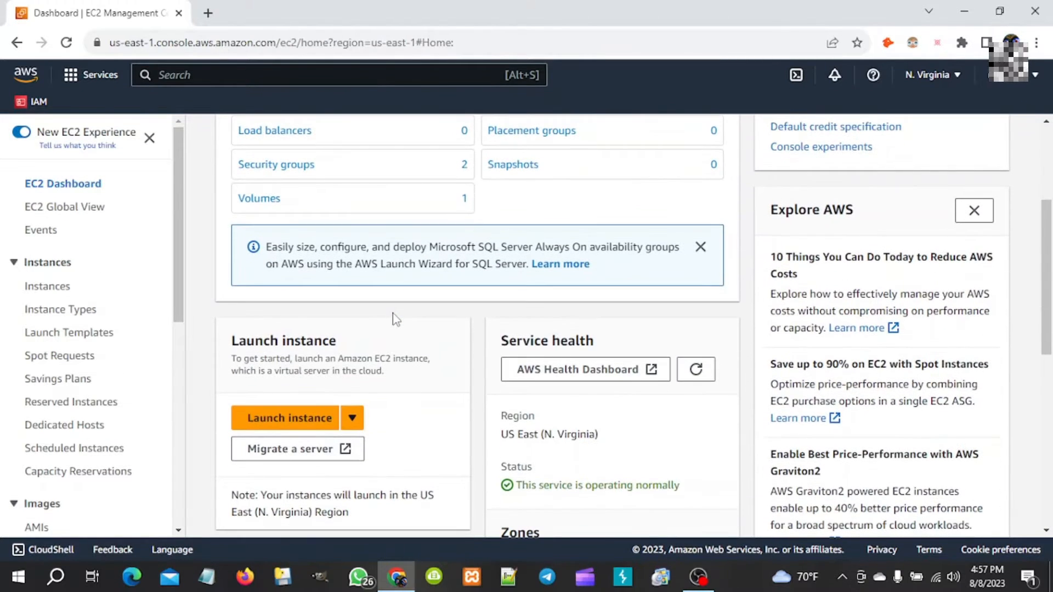
pyautogui.scroll(-2, 391, 286)
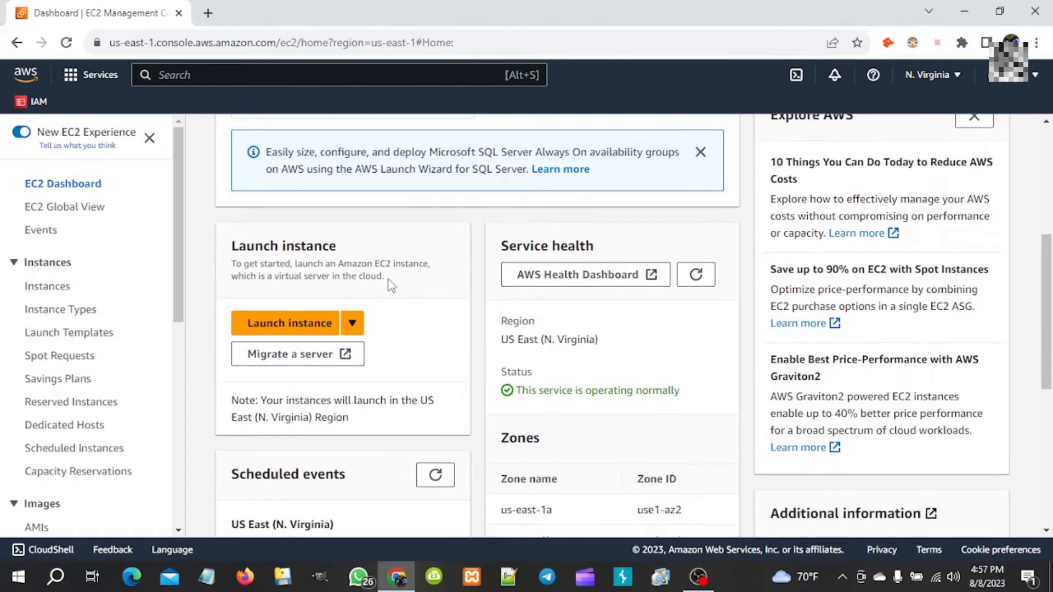
pyautogui.click(278, 329)
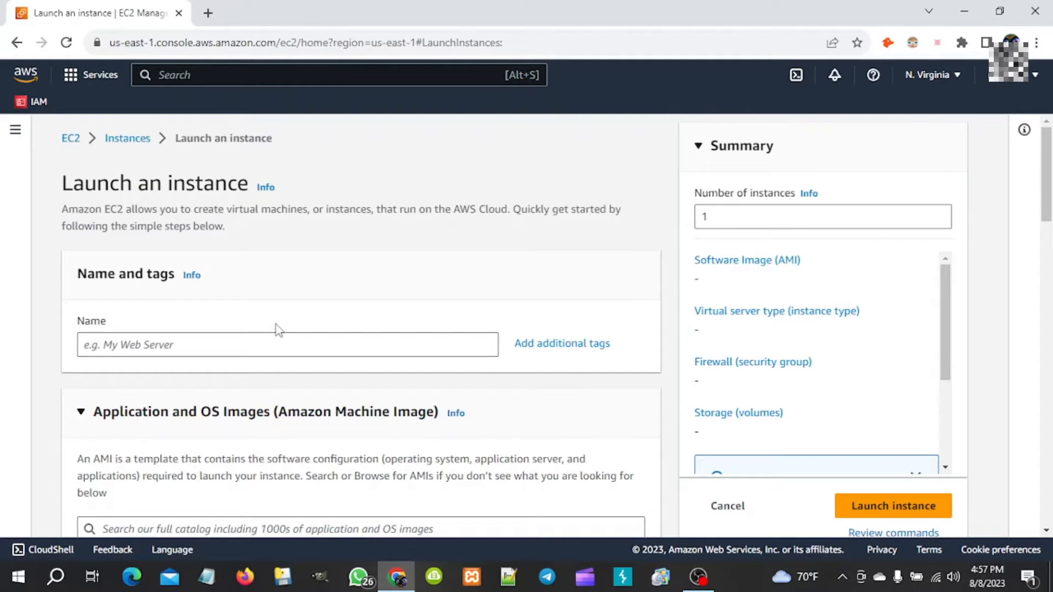
# - Review the N. Virginia launch form's Amazon Linux 2023 and t2.micro defaults
pyautogui.scroll(-2, 280, 319)
pyautogui.scroll(-1, 285, 293)
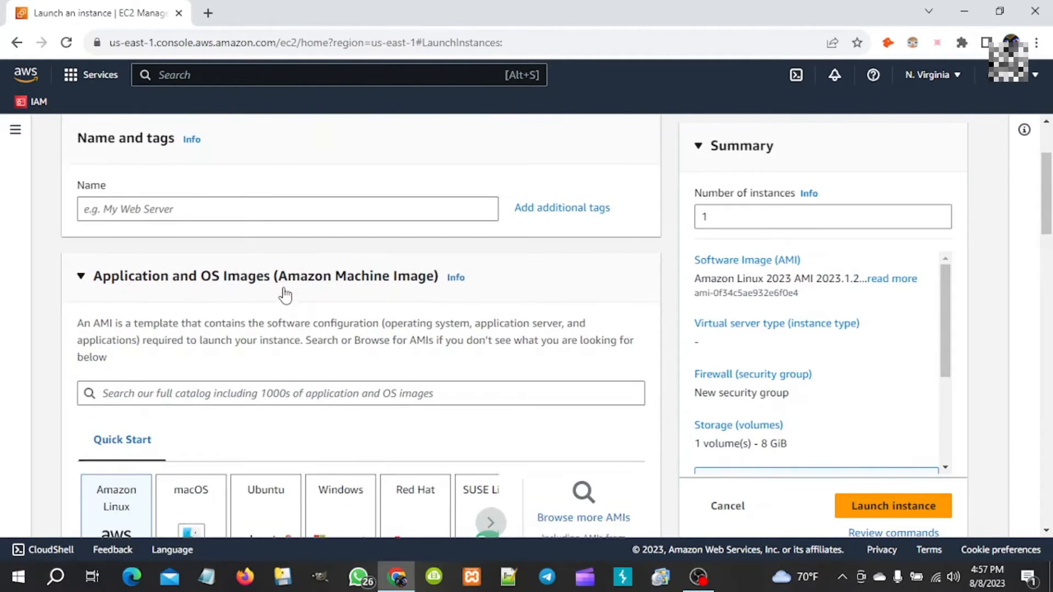
pyautogui.scroll(2, 285, 294)
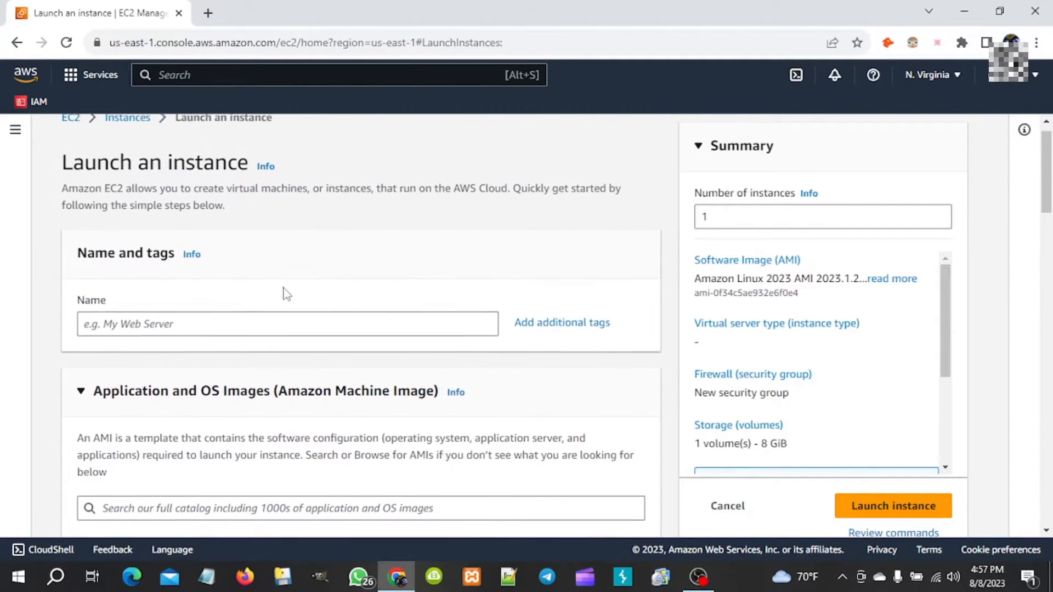
pyautogui.click(206, 323)
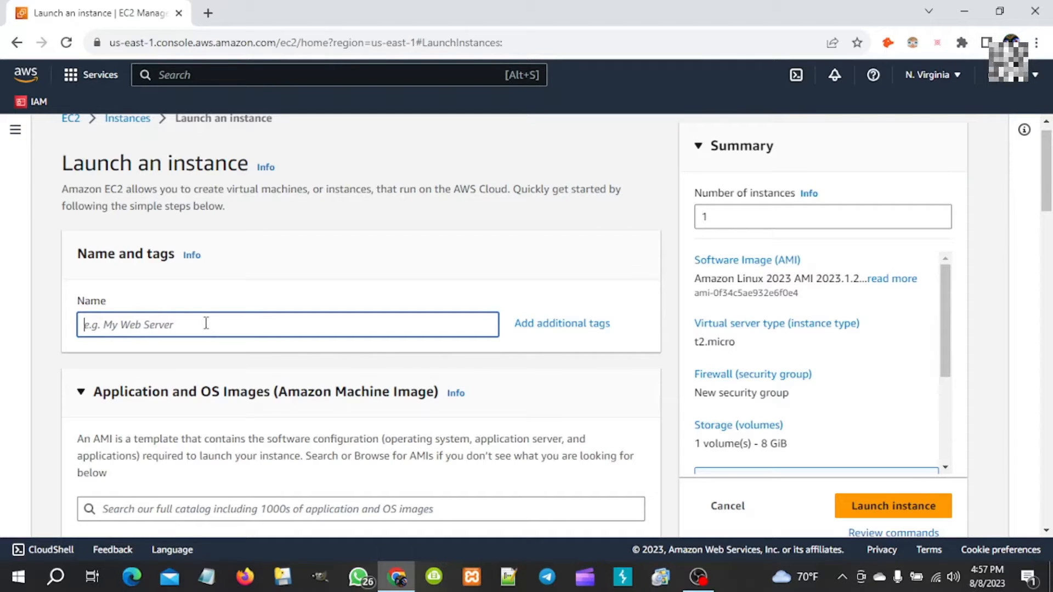
pyautogui.scroll(1, 208, 327)
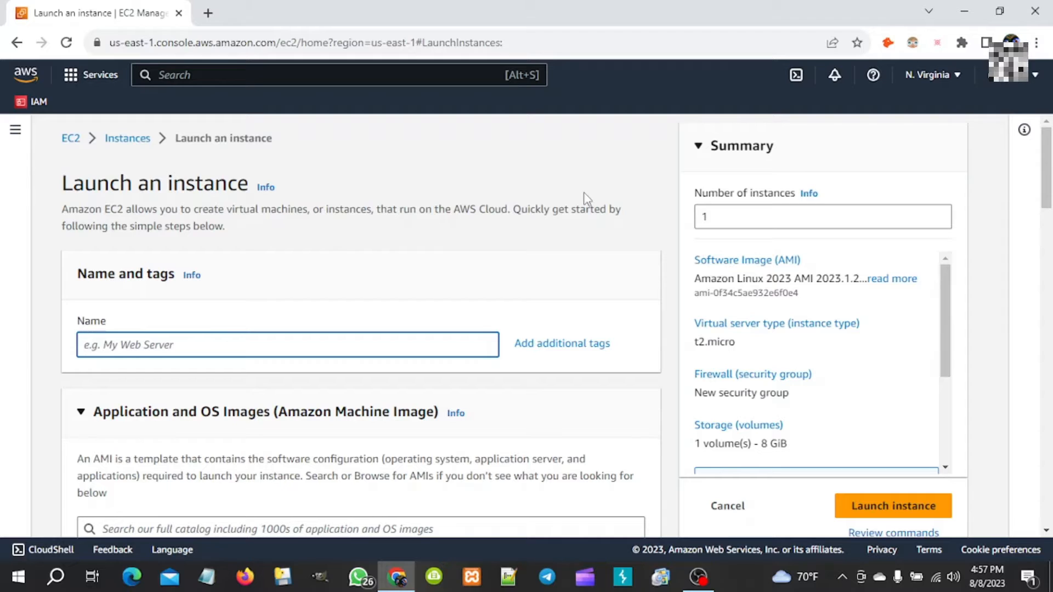
pyautogui.click(920, 80)
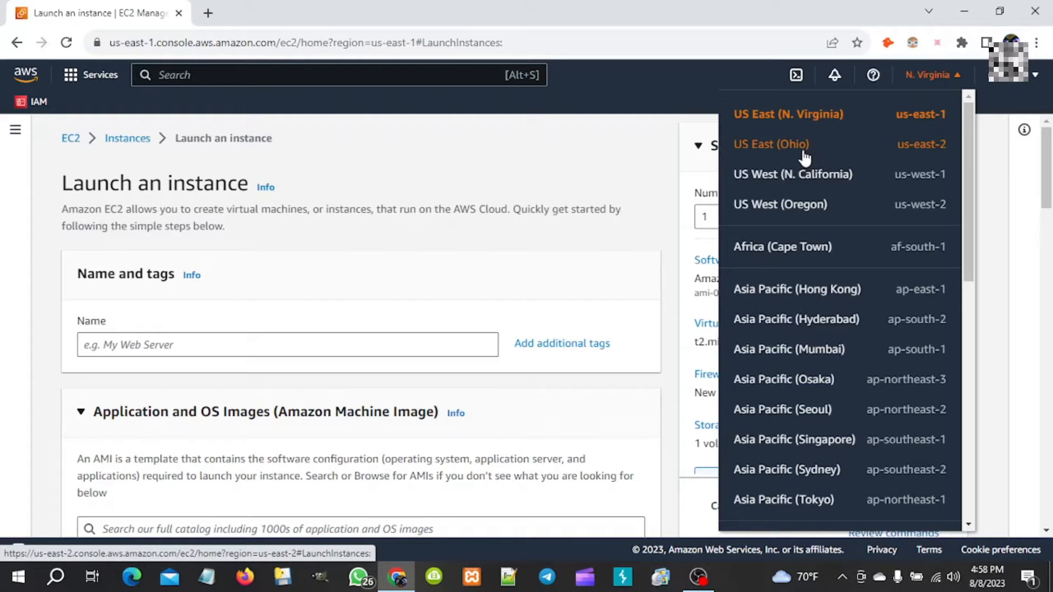
# - Change the console region from N. Virginia to US East (Ohio)
pyautogui.scroll(-1, 814, 318)
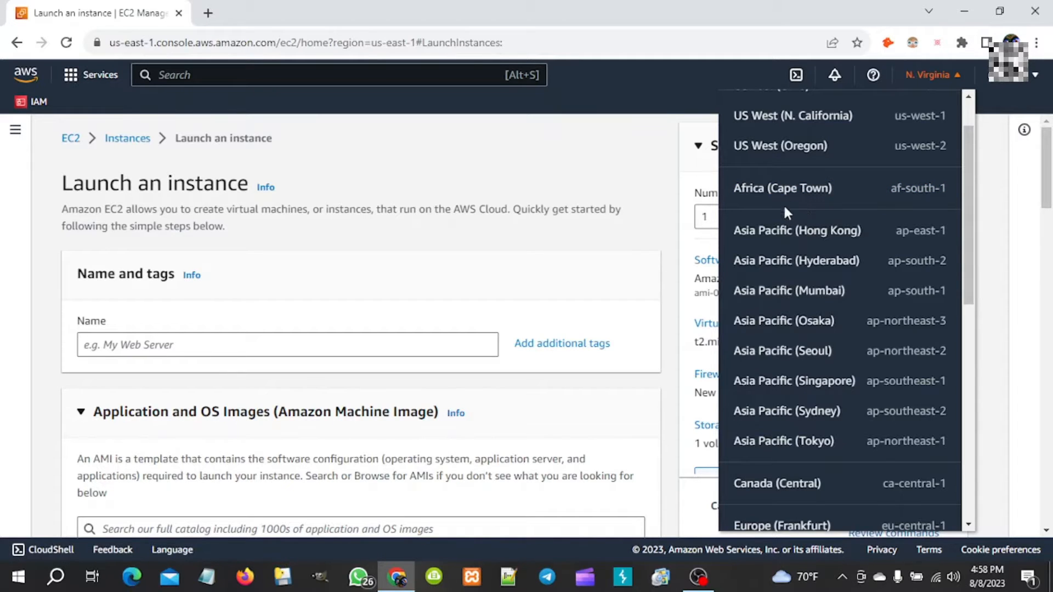
pyautogui.scroll(-3, 783, 335)
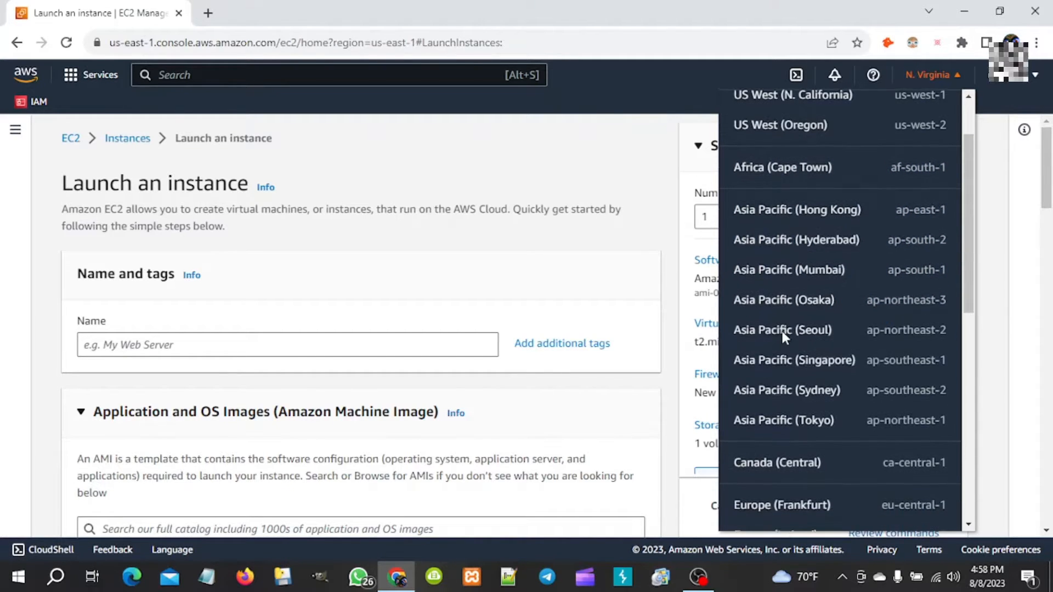
pyautogui.scroll(-2, 785, 339)
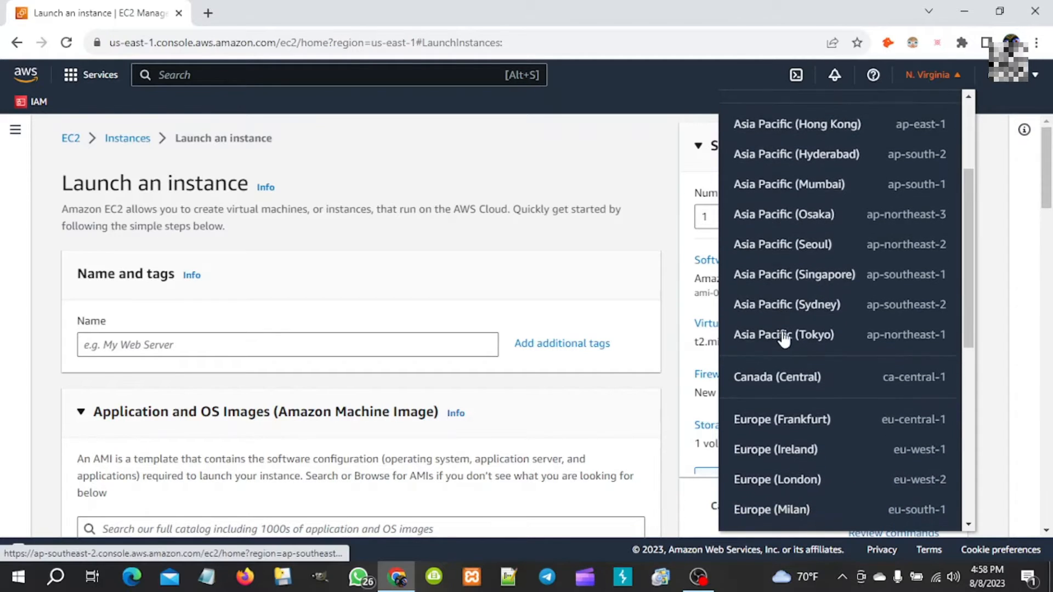
pyautogui.scroll(-3, 783, 337)
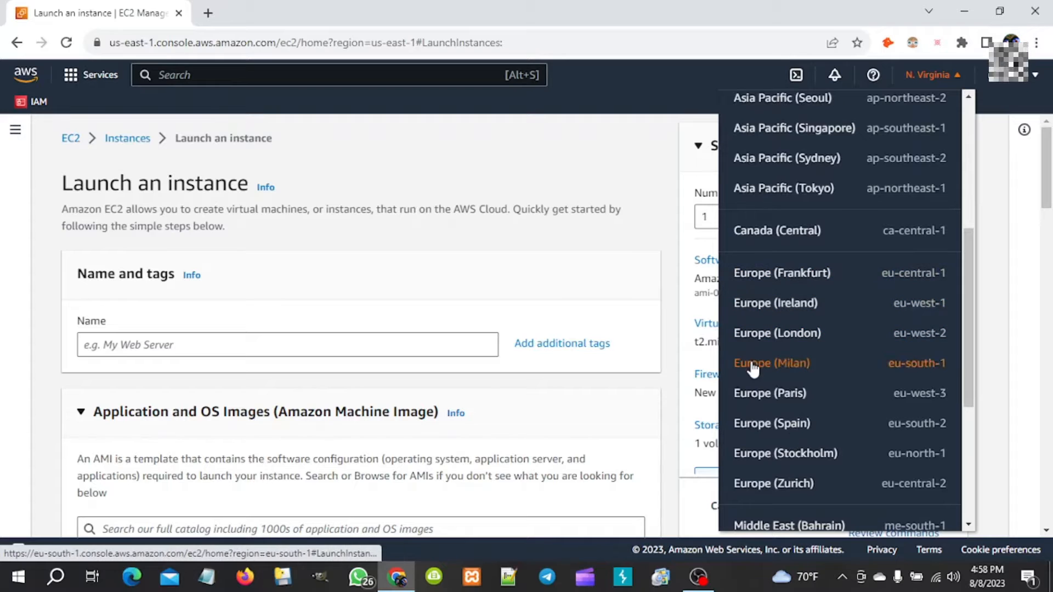
pyautogui.scroll(-4, 768, 410)
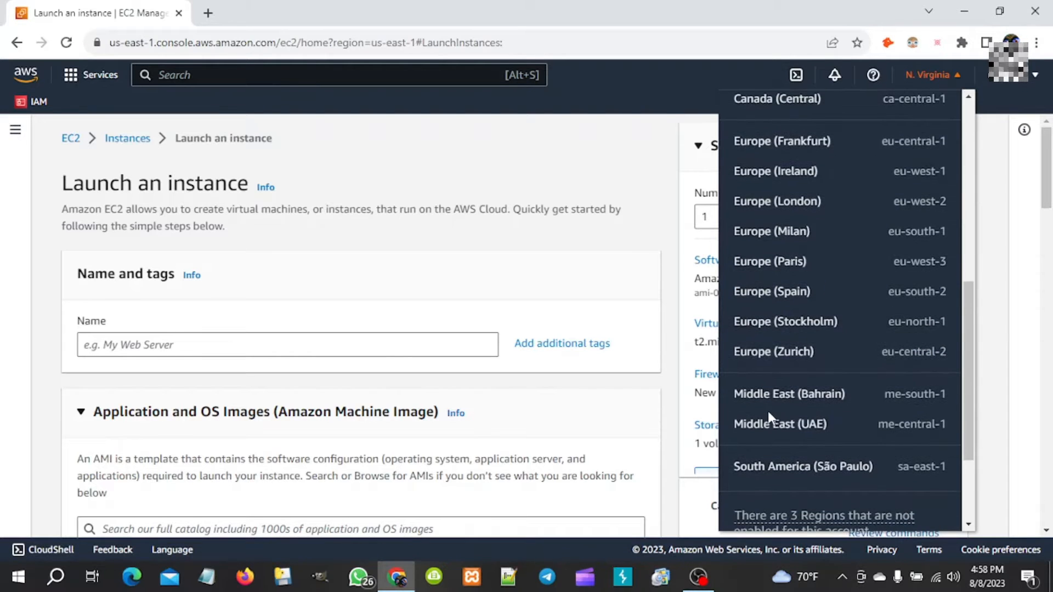
pyautogui.scroll(-2, 768, 409)
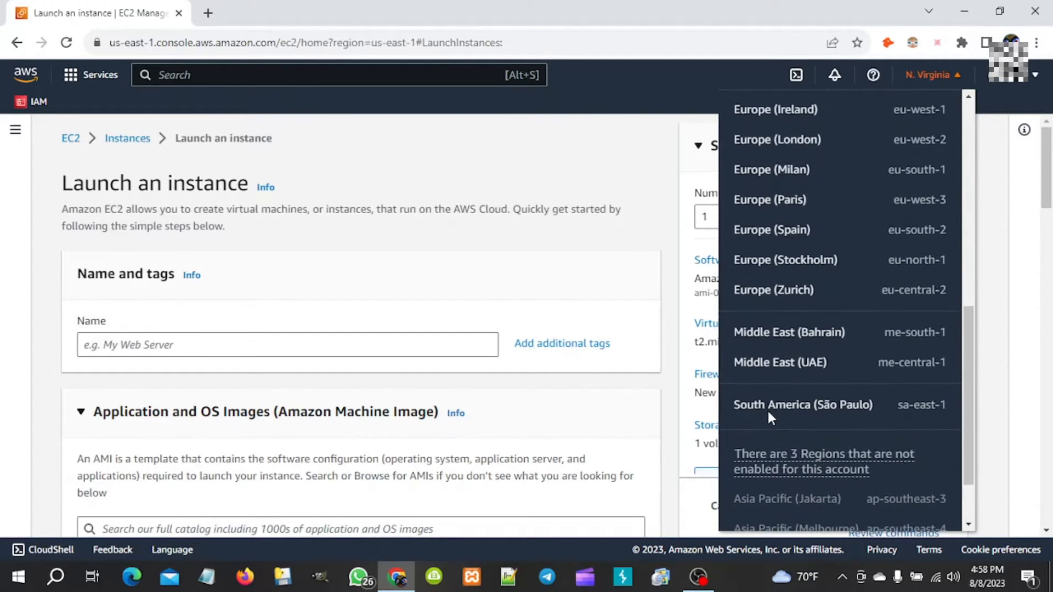
pyautogui.scroll(-1, 768, 409)
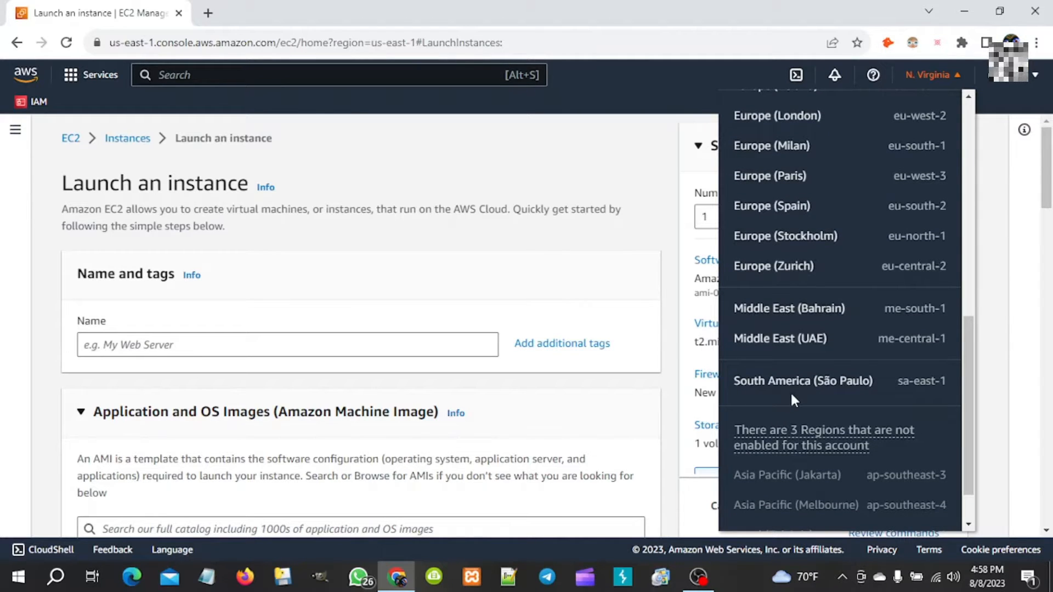
pyautogui.scroll(-1, 791, 391)
pyautogui.scroll(5, 792, 390)
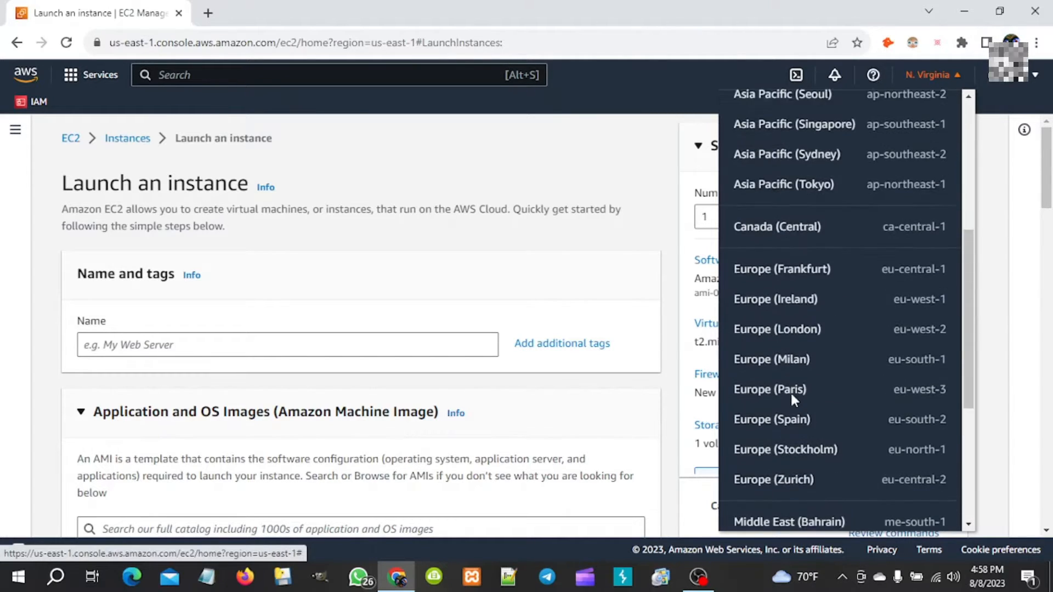
pyautogui.scroll(-5, 791, 390)
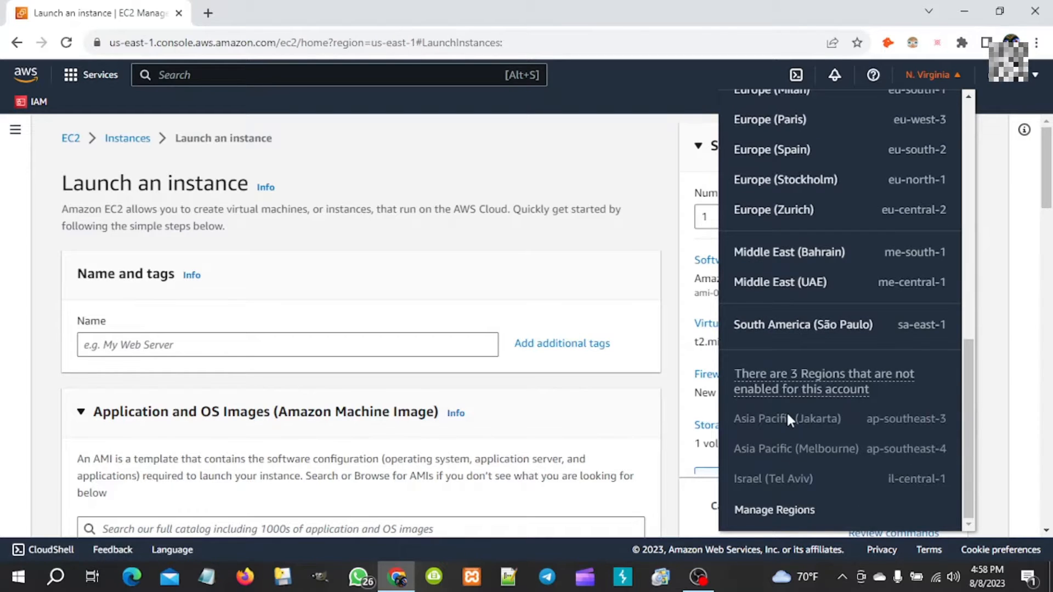
pyautogui.scroll(10, 759, 286)
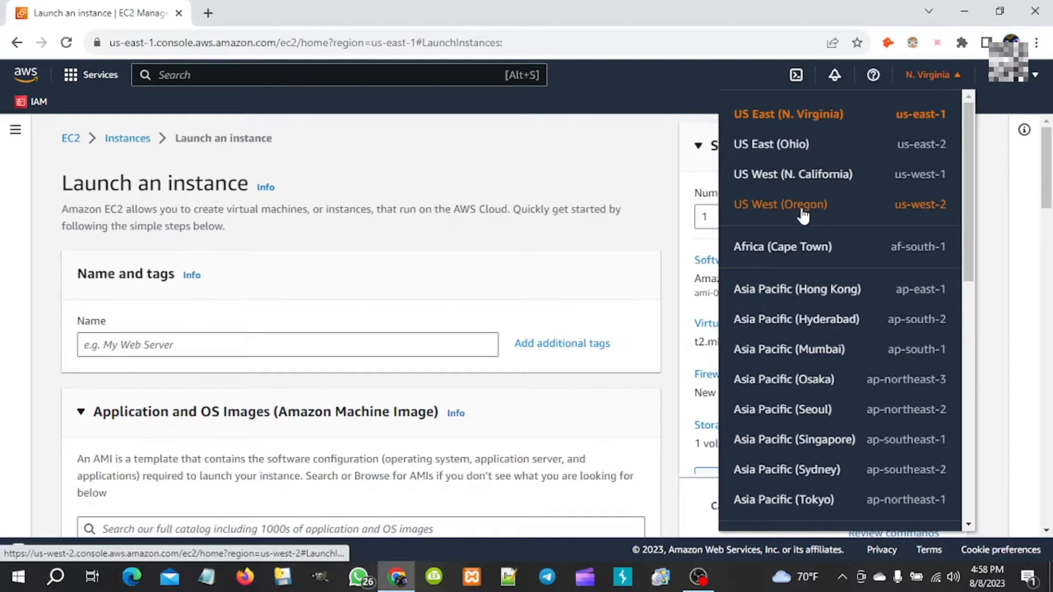
pyautogui.click(759, 146)
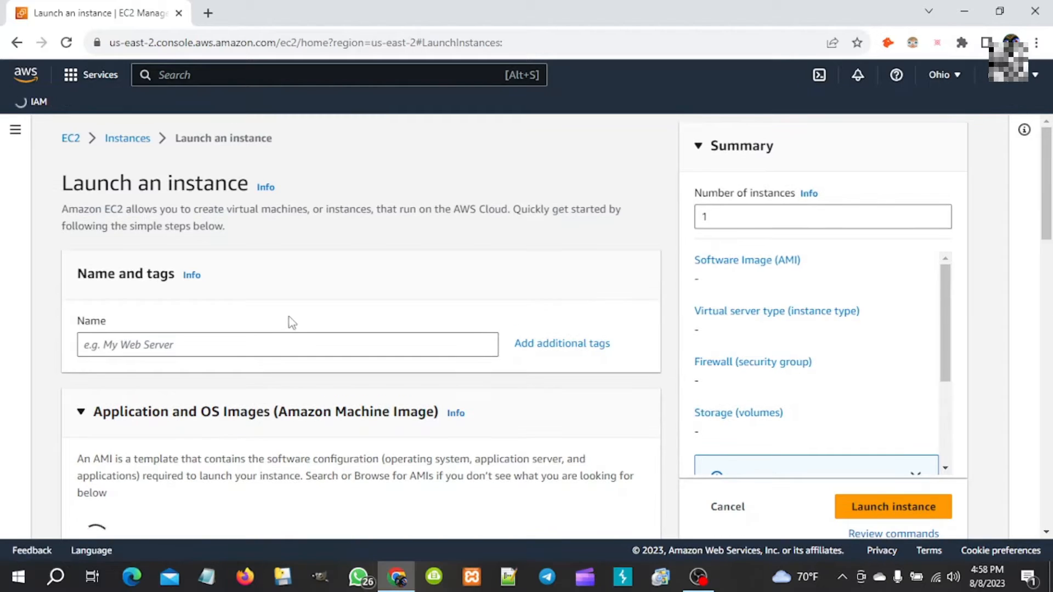
pyautogui.click(302, 345)
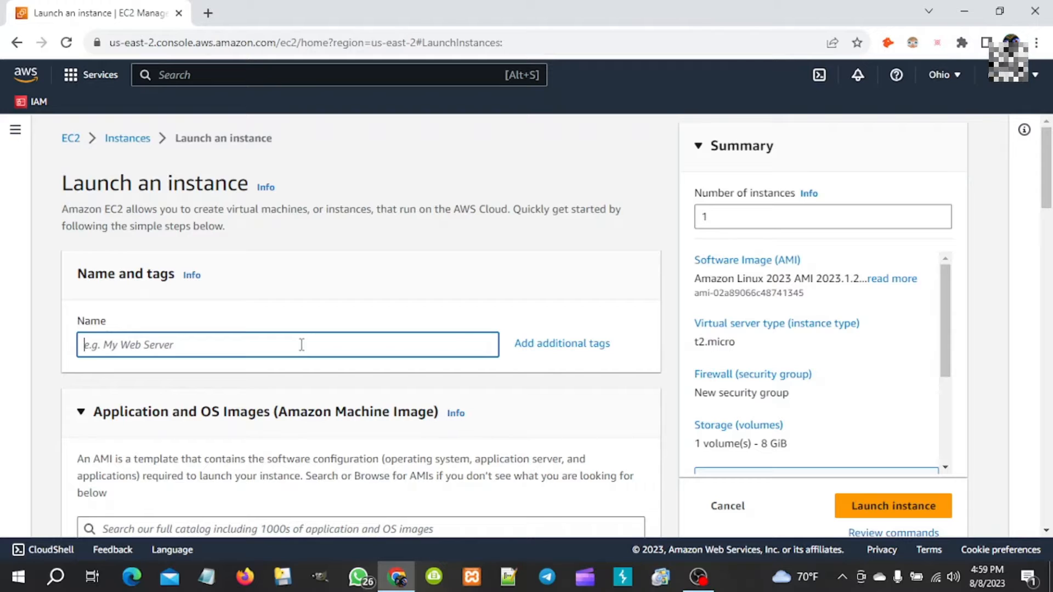
# - Name the instance rdp_ohio and advance the image carousel to show Windows and Debian
pyautogui.write('rd')
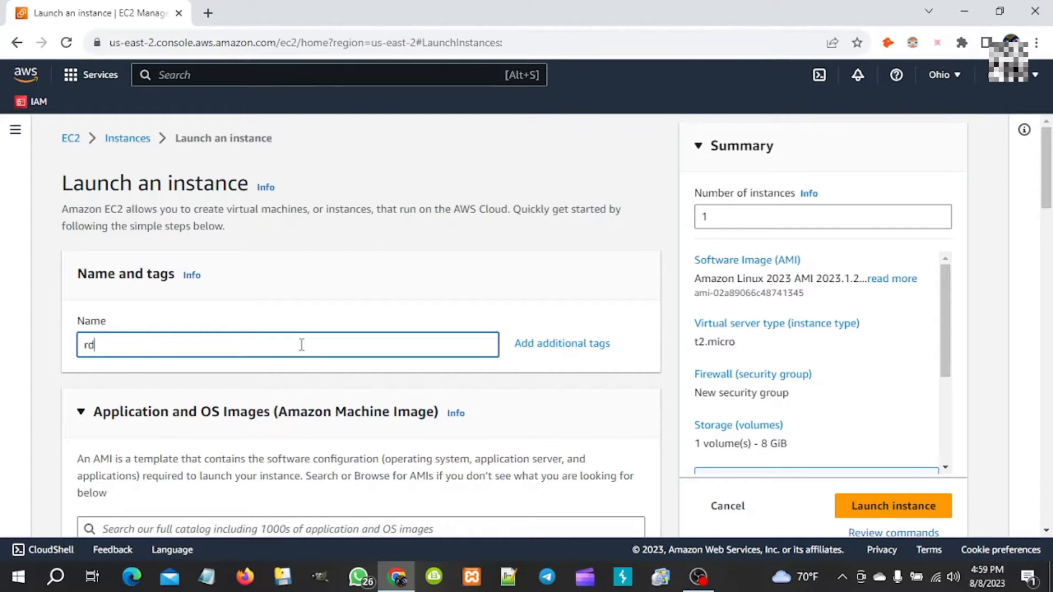
pyautogui.write('p')
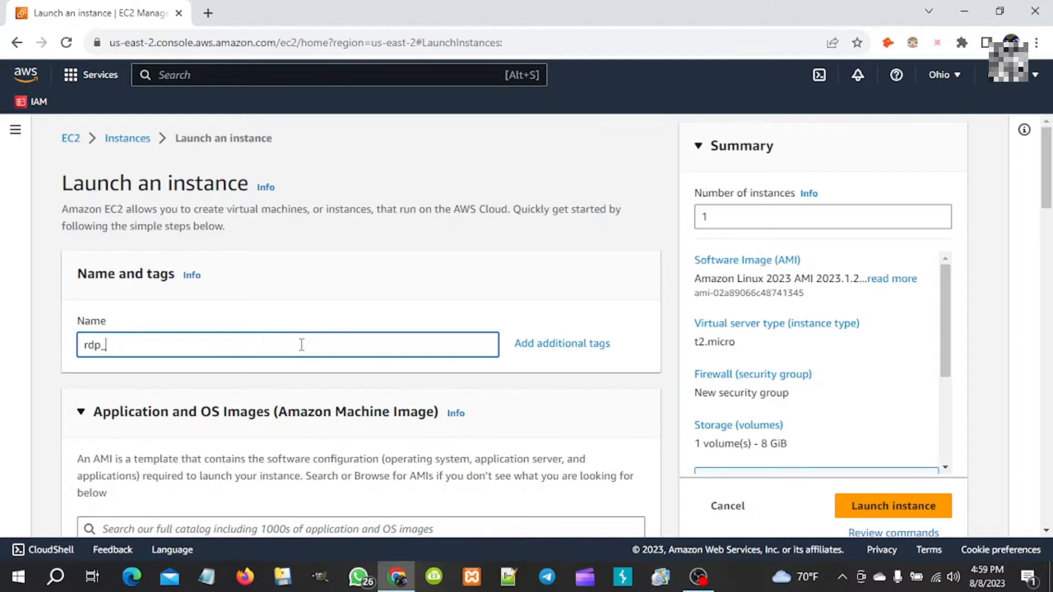
pyautogui.write('_ohio')
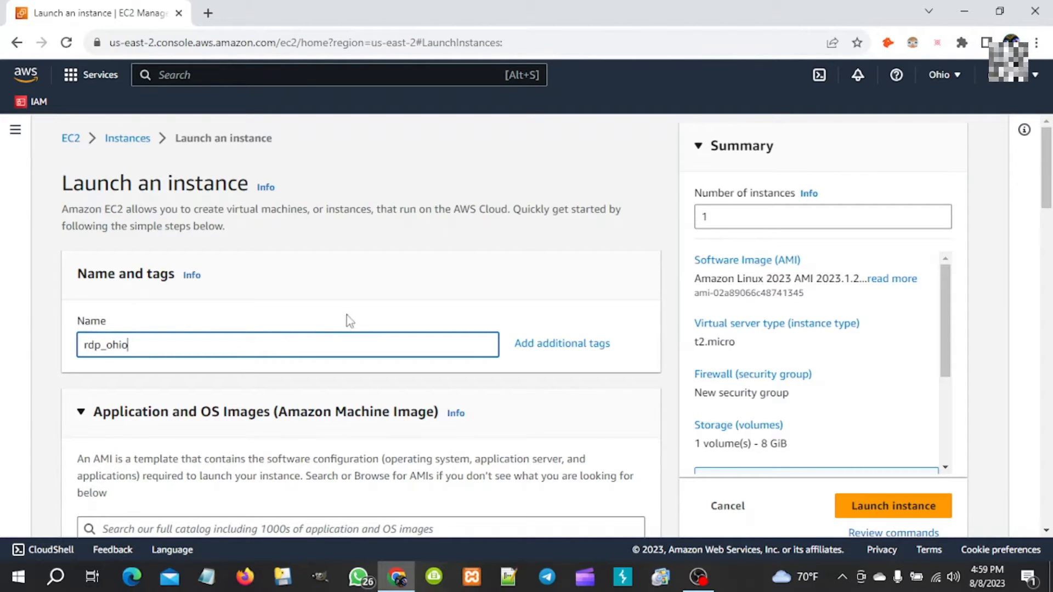
pyautogui.scroll(-3, 360, 311)
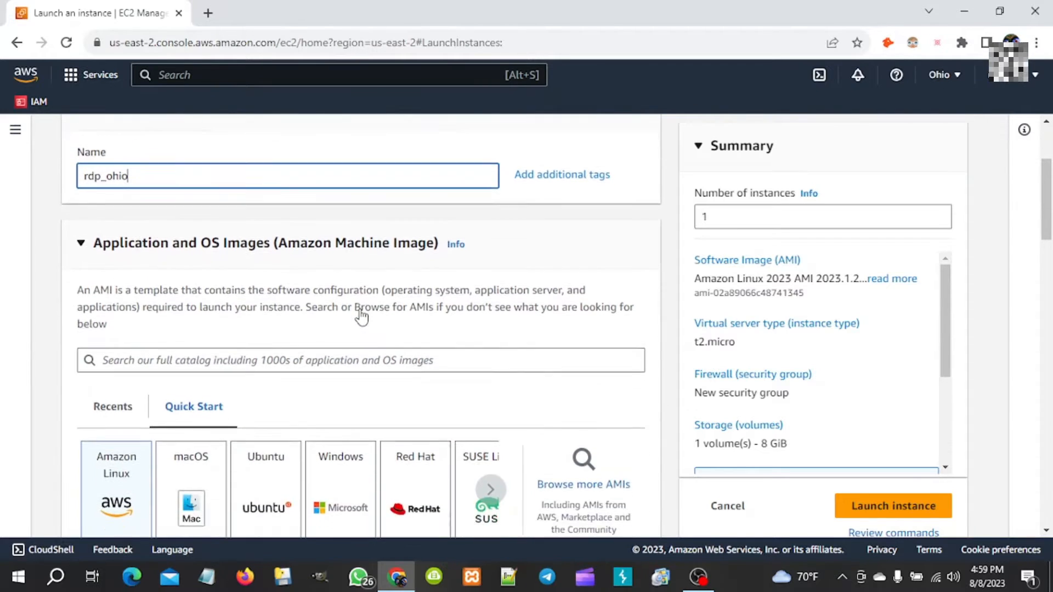
pyautogui.scroll(-1, 360, 311)
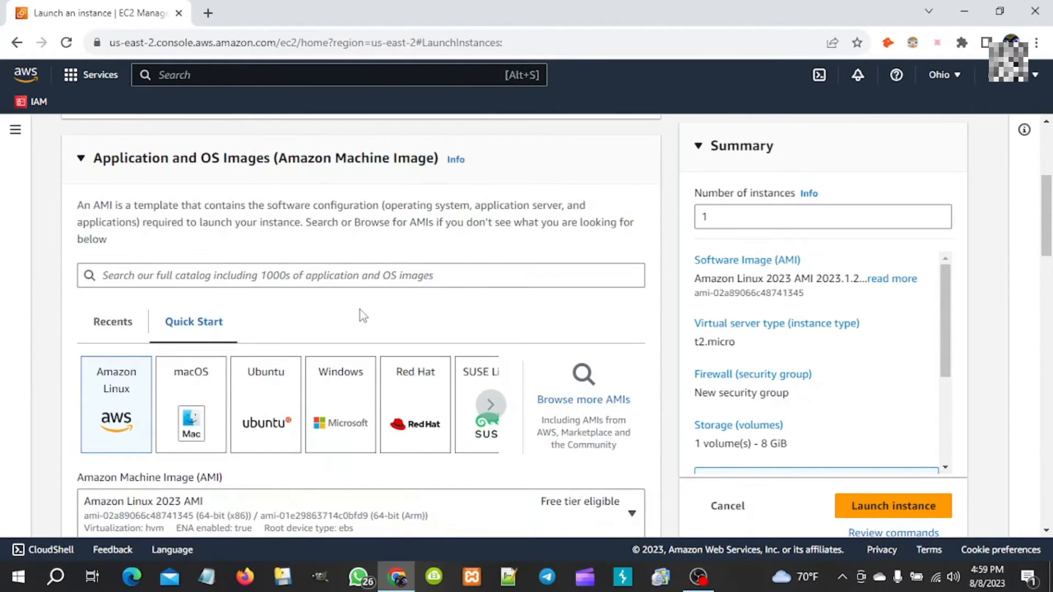
pyautogui.scroll(-1, 360, 311)
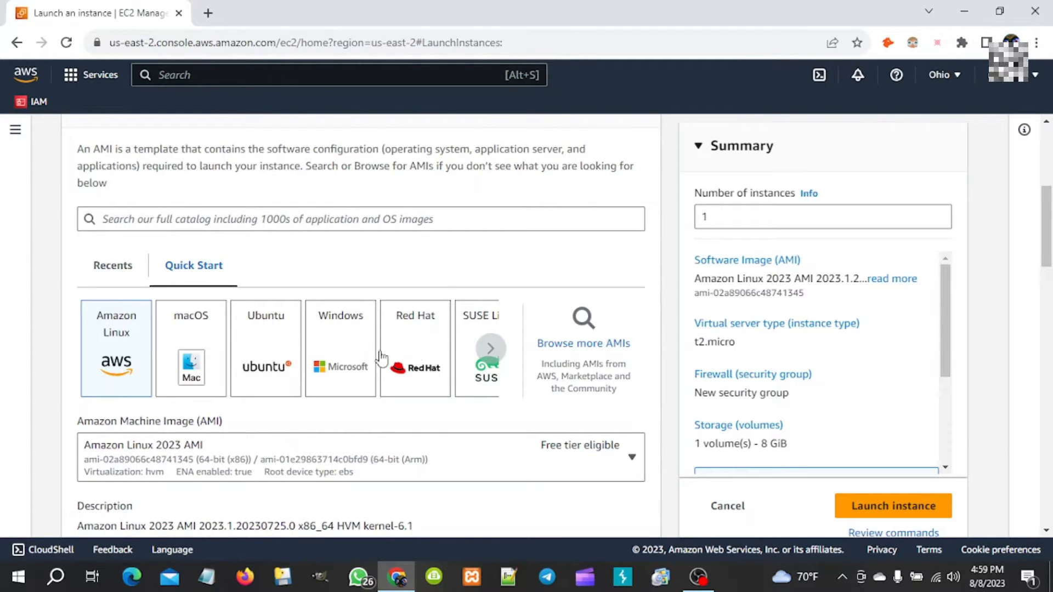
pyautogui.click(497, 354)
pyautogui.click(497, 354)
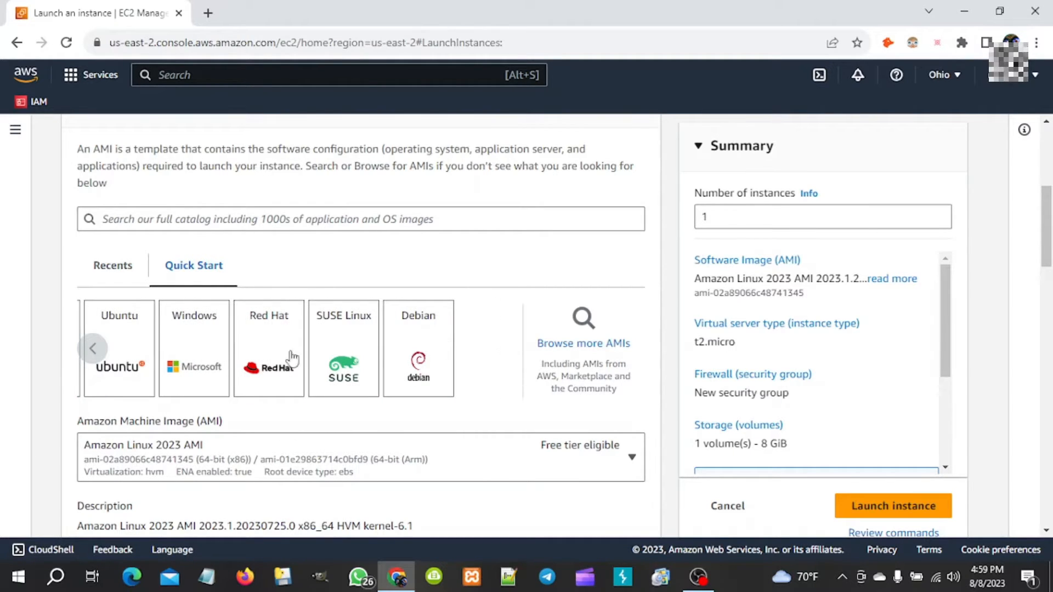
# - Choose the Windows image, confirming Microsoft Windows Server 2022 Base (free tier) as the AMI
pyautogui.click(207, 369)
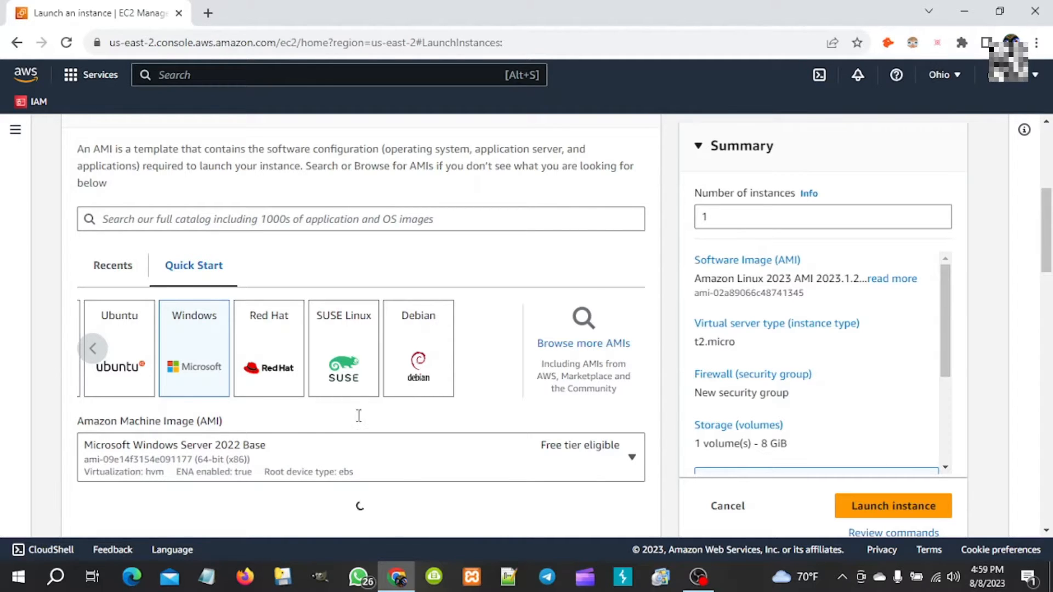
pyautogui.scroll(-3, 357, 416)
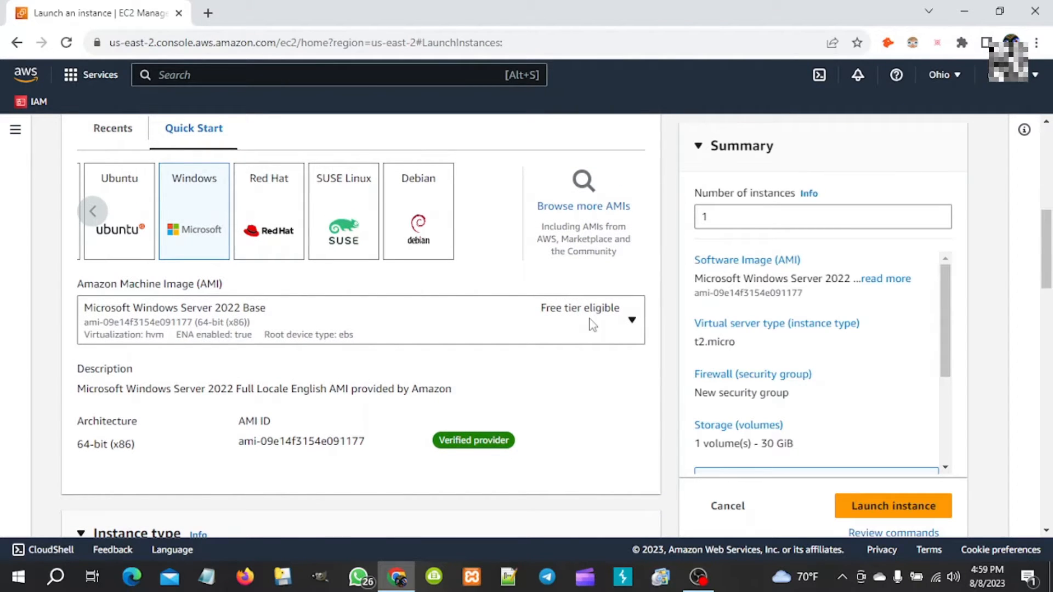
pyautogui.click(632, 321)
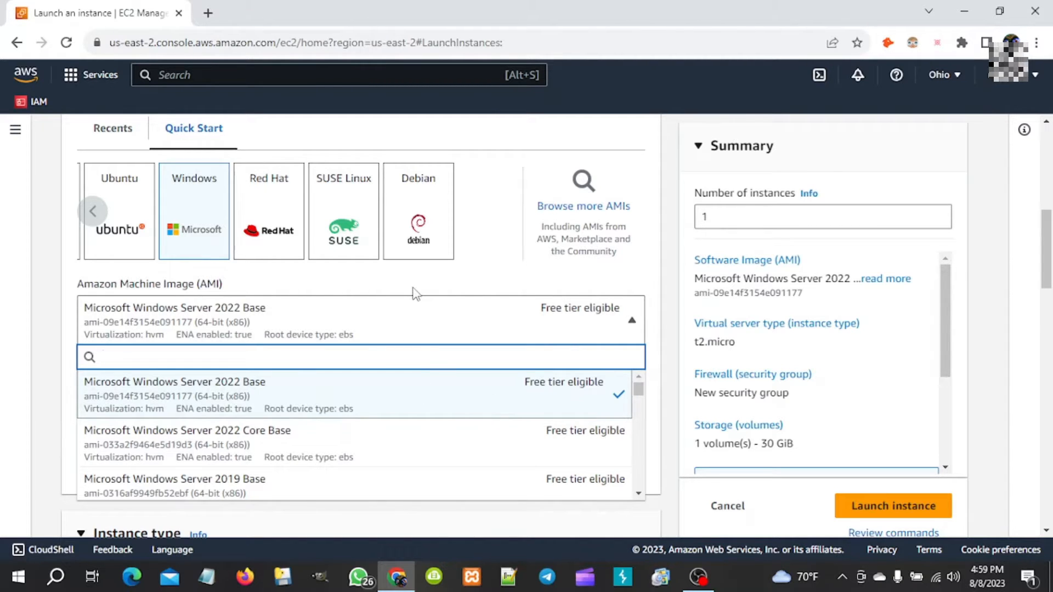
pyautogui.click(453, 274)
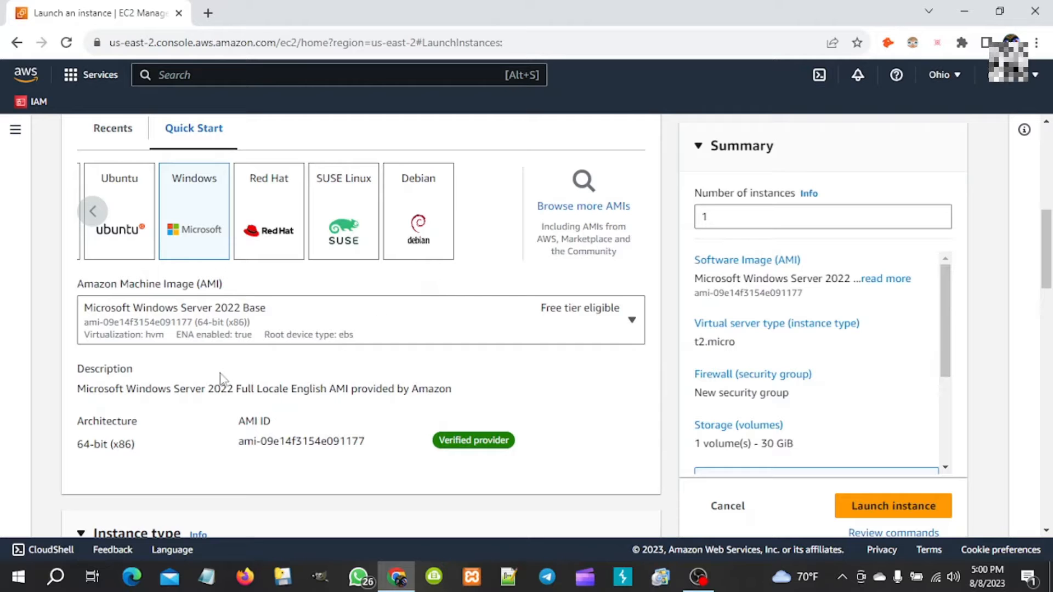
pyautogui.scroll(-2, 347, 362)
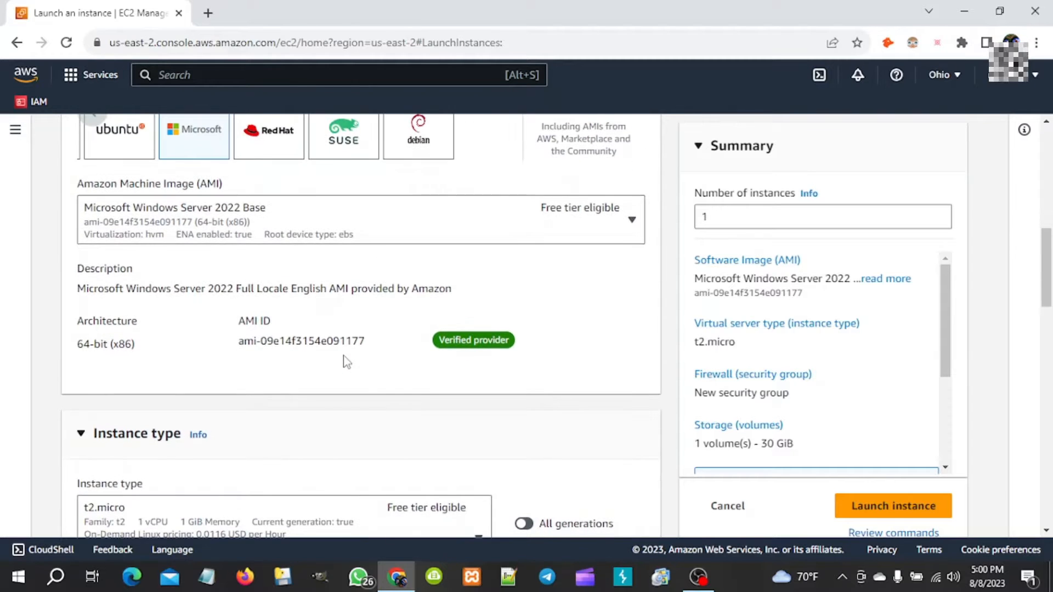
pyautogui.scroll(-4, 347, 361)
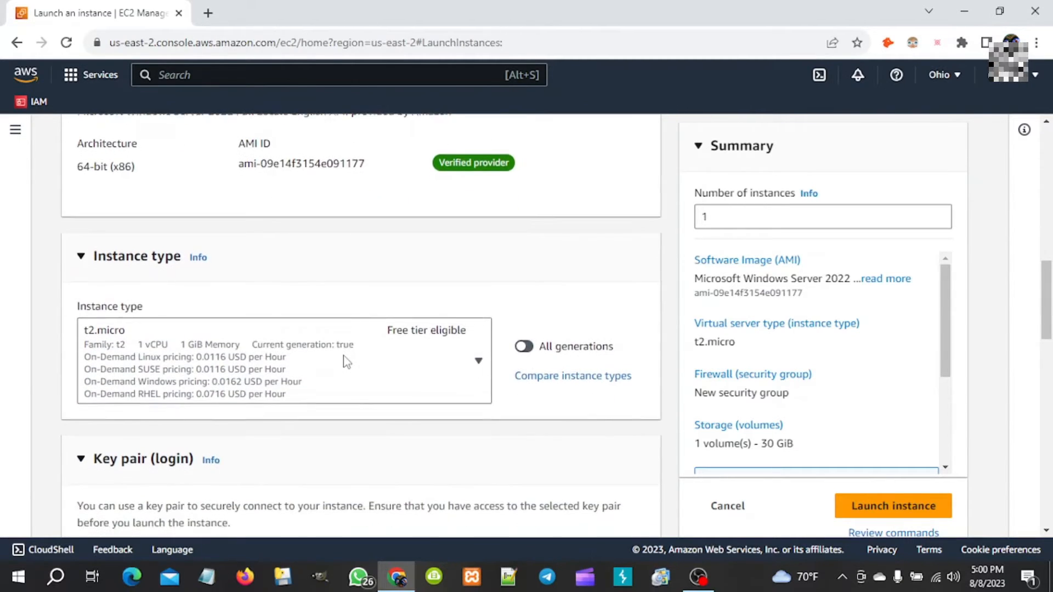
# - Browse the instance type list and keep t2.micro (1 vCPU, 1 GiB, free tier)
pyautogui.click(479, 344)
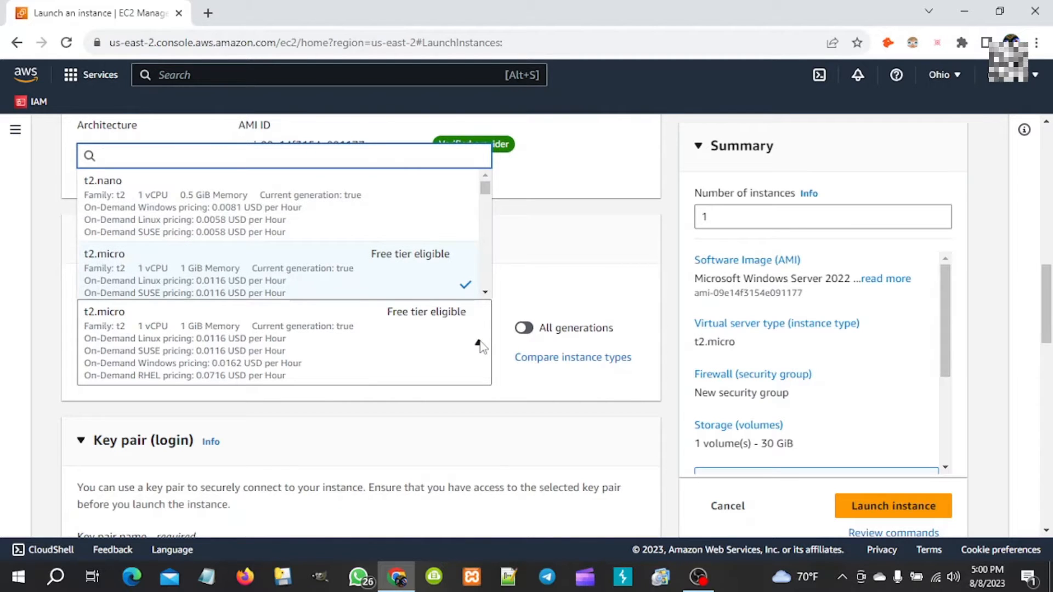
pyautogui.scroll(-3, 389, 245)
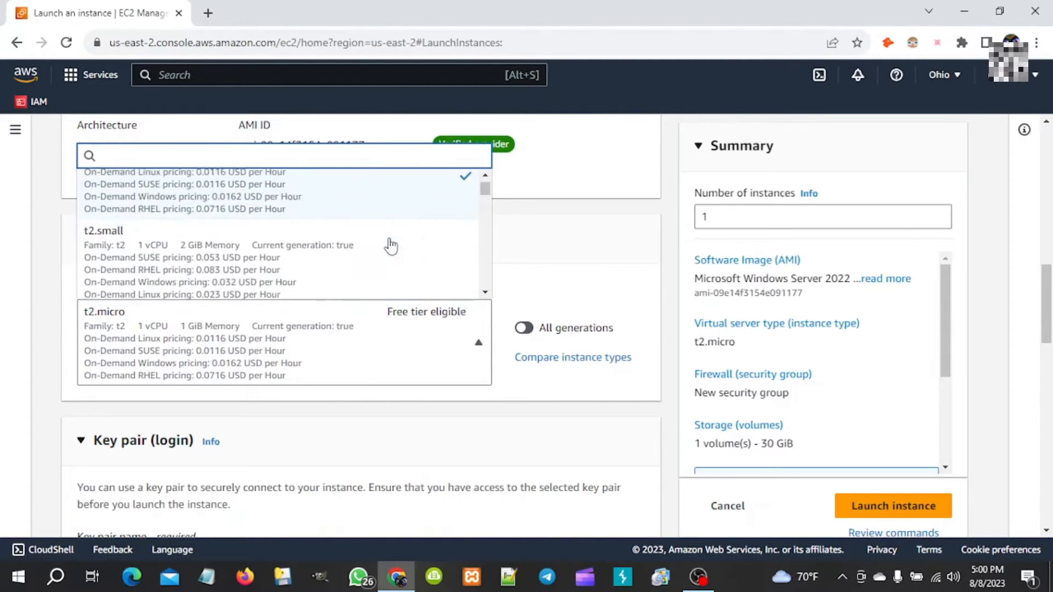
pyautogui.scroll(-1, 390, 246)
pyautogui.scroll(-3, 376, 253)
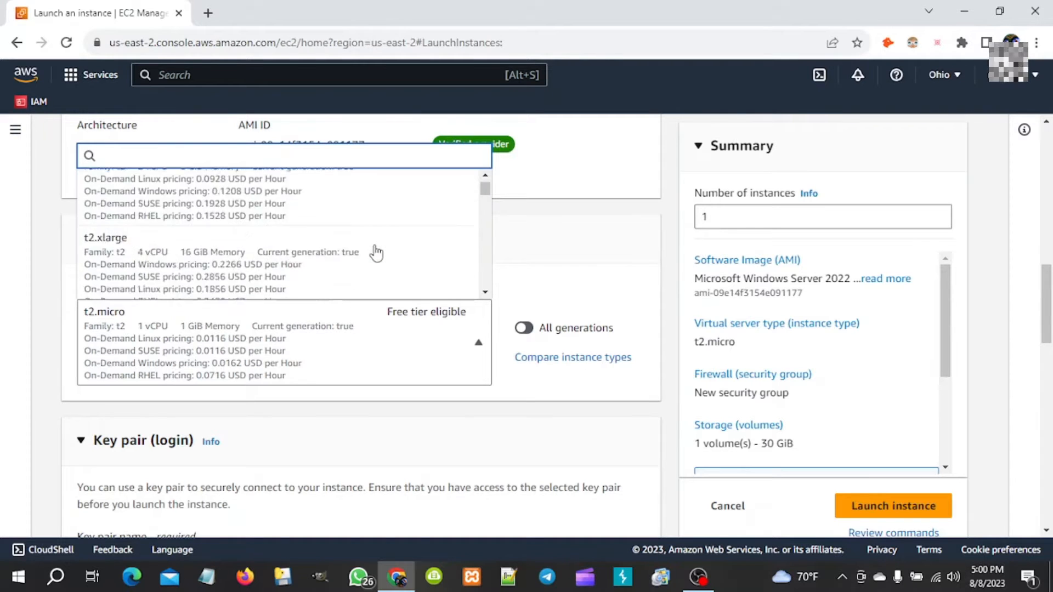
pyautogui.scroll(-8, 376, 252)
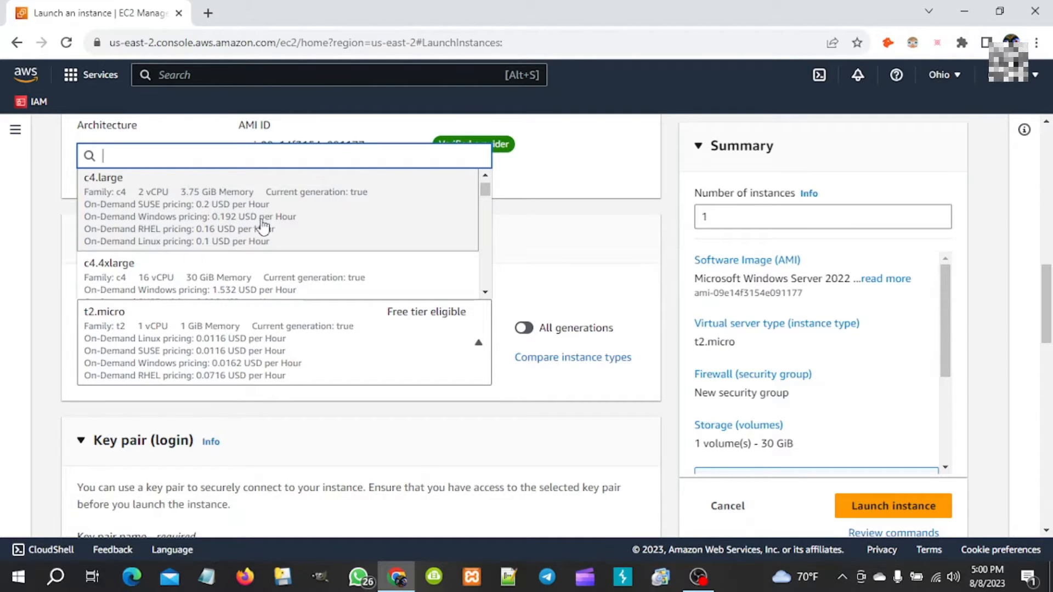
pyautogui.click(541, 228)
# - Collapse the Instance type section and scroll on toward the key pair settings
pyautogui.click(542, 228)
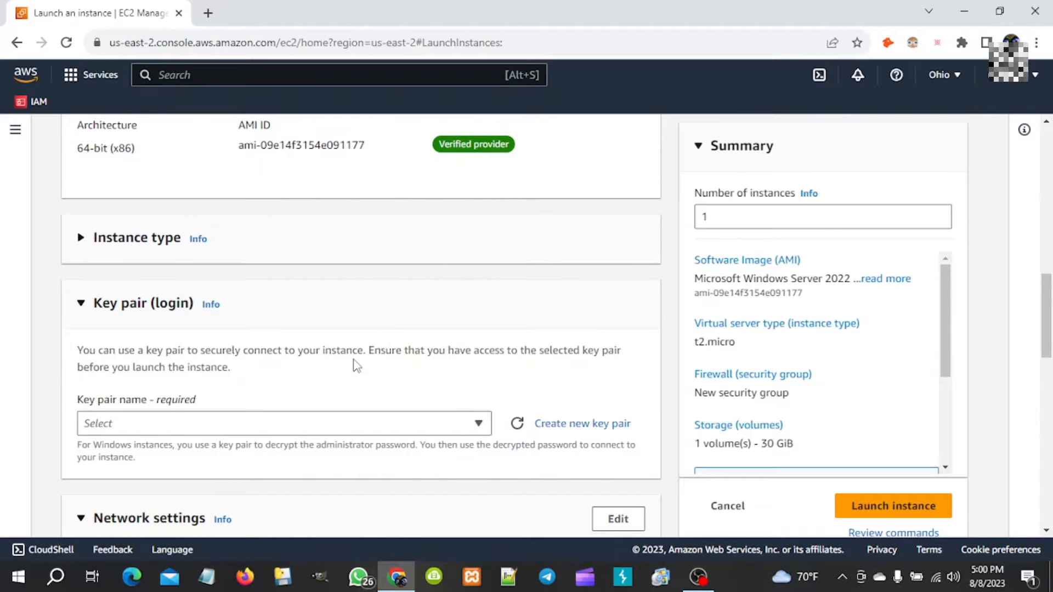
pyautogui.scroll(-1, 355, 365)
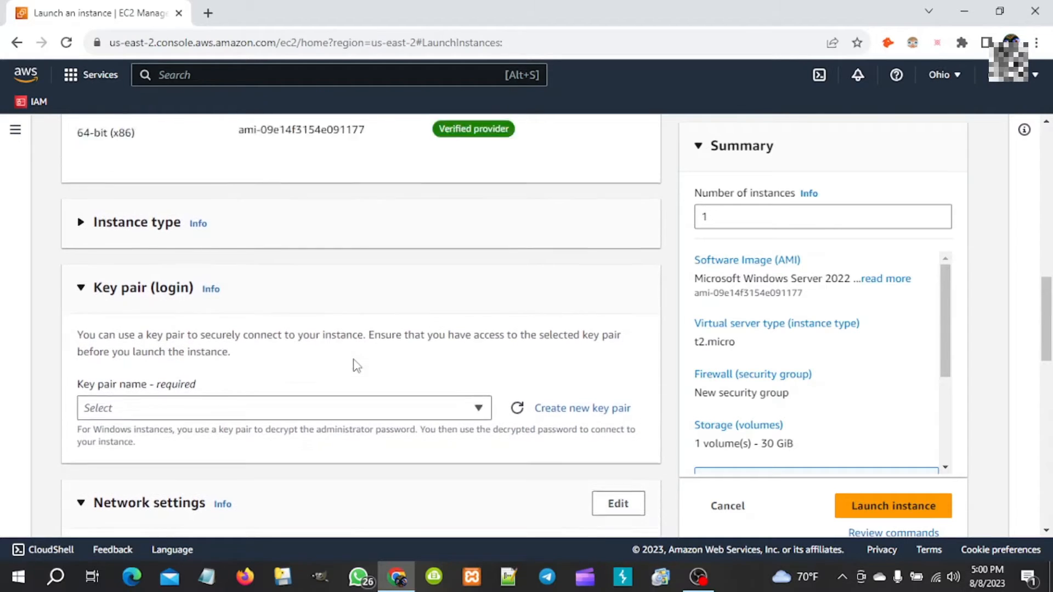
pyautogui.scroll(5, 357, 366)
pyautogui.scroll(-2, 356, 366)
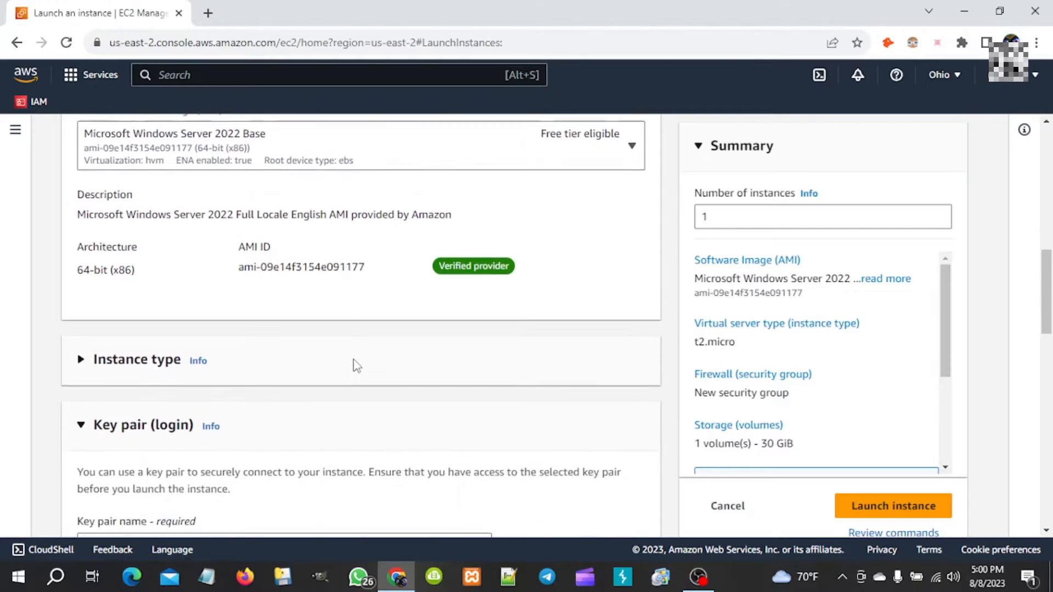
pyautogui.scroll(-2, 356, 366)
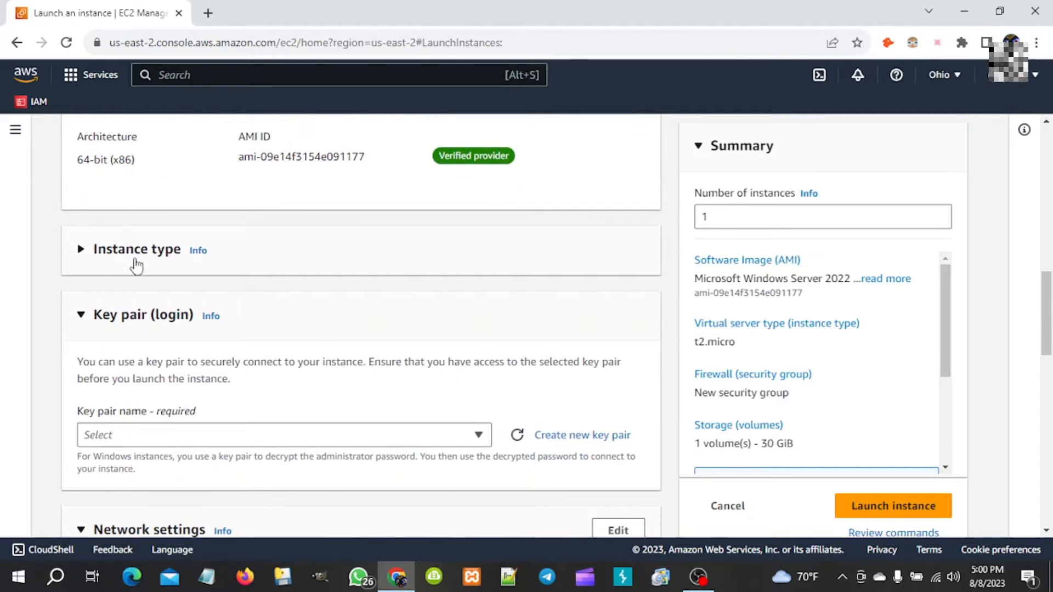
pyautogui.click(80, 251)
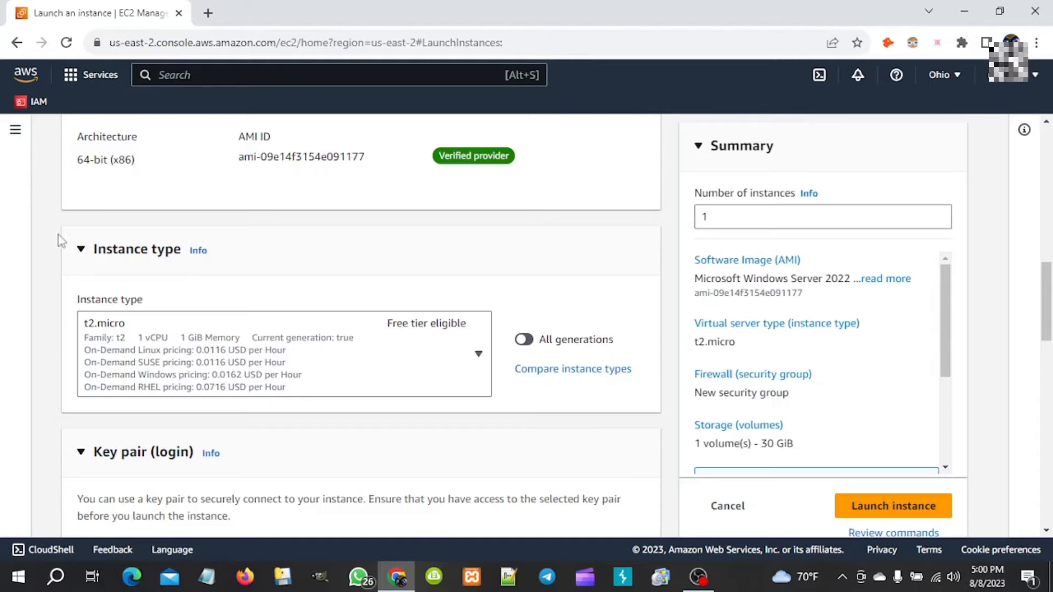
pyautogui.click(81, 251)
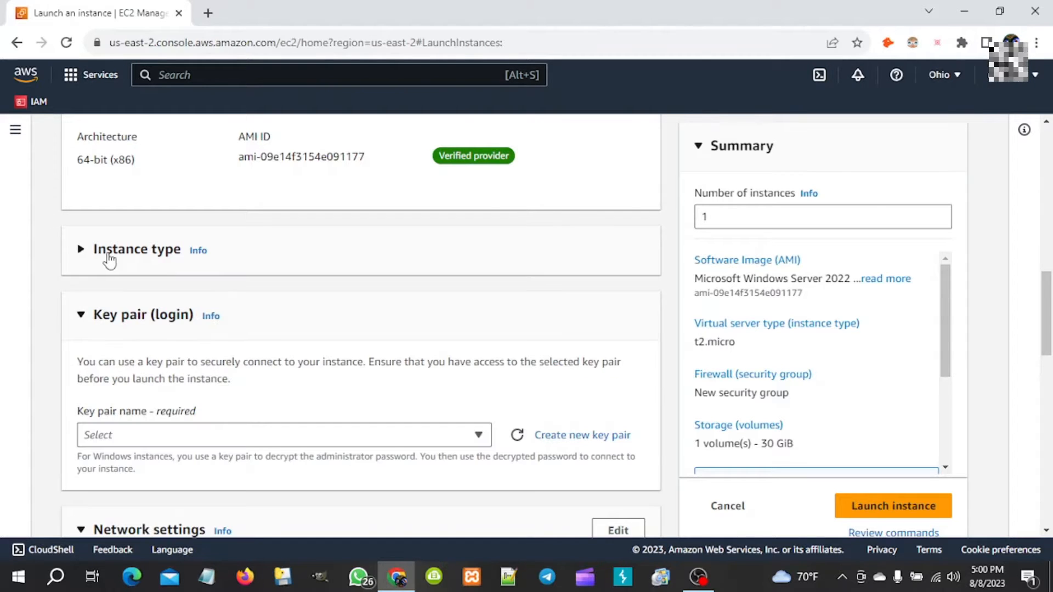
pyautogui.scroll(-2, 278, 296)
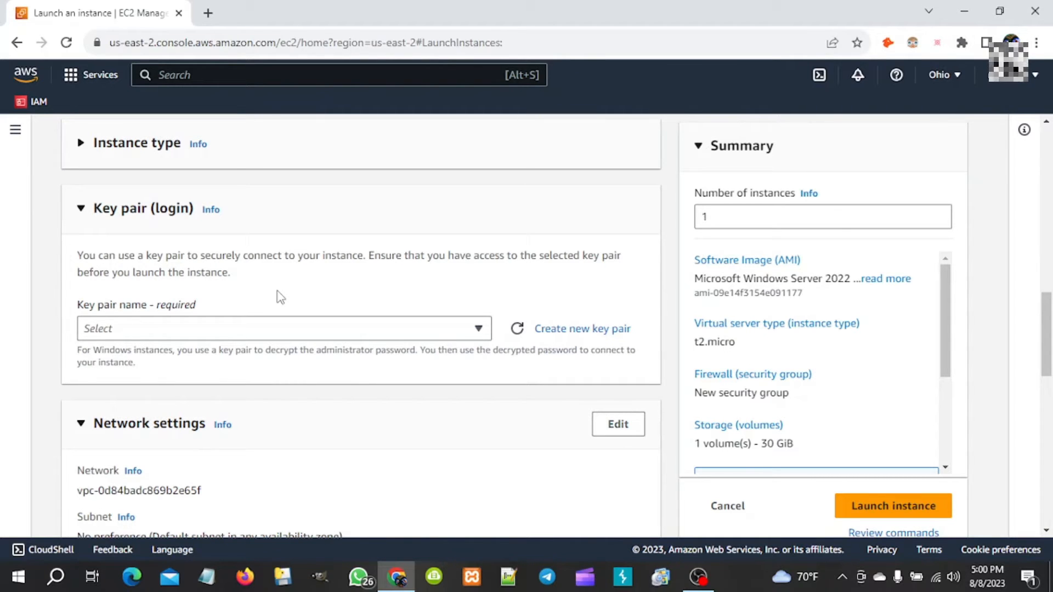
# - Create the RSA key pair p11ohio in .pem format and download p11ohio.pem
pyautogui.click(559, 331)
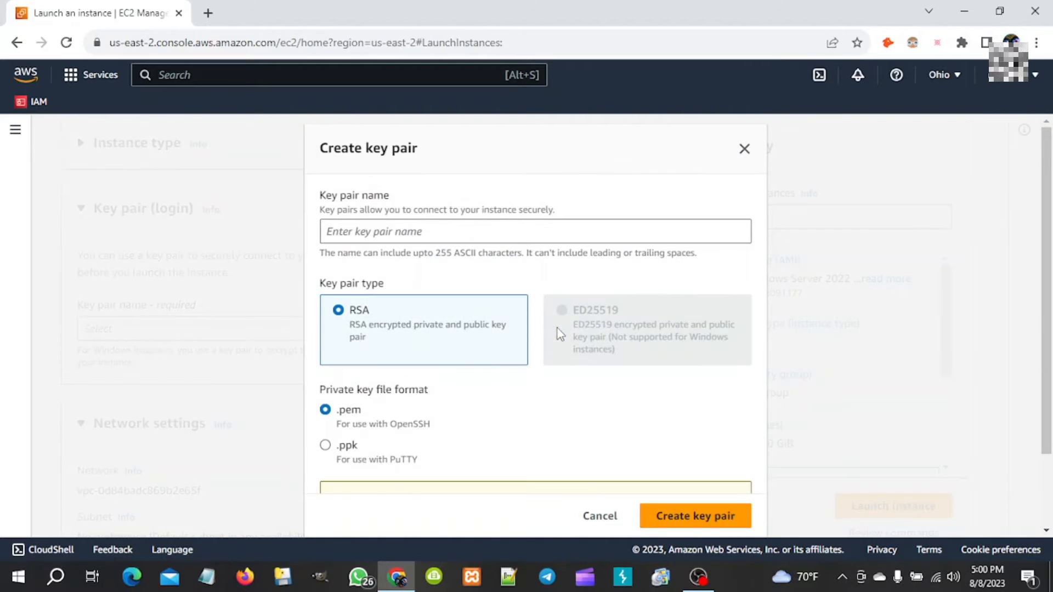
pyautogui.click(402, 231)
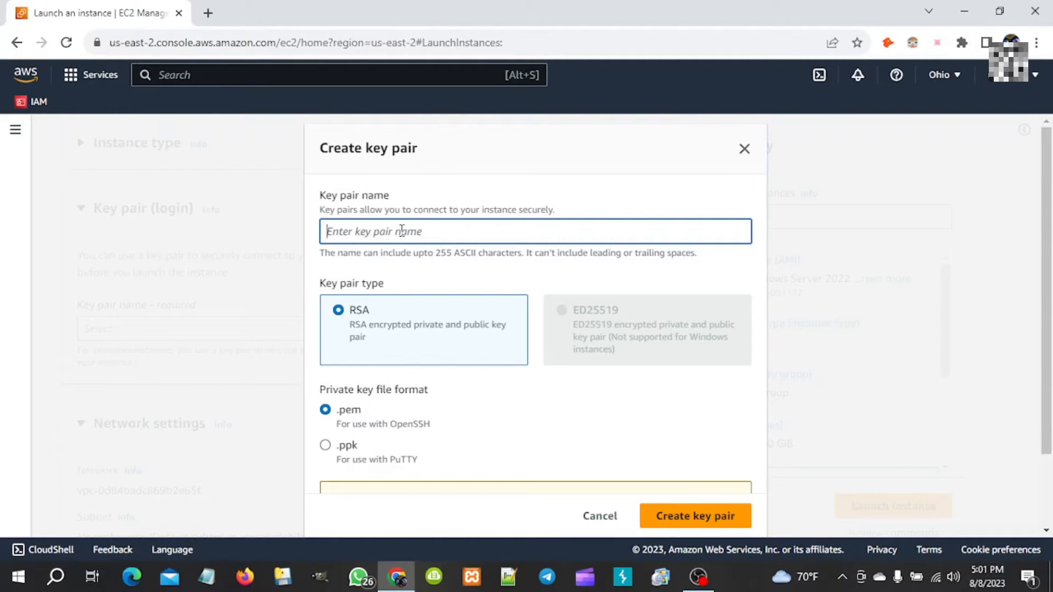
pyautogui.write('p')
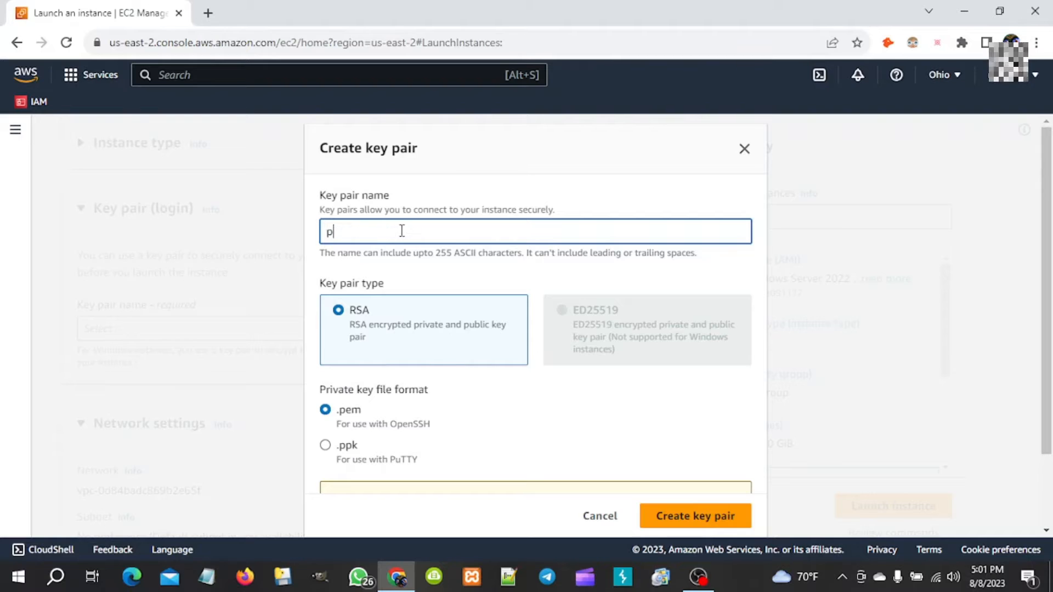
pyautogui.write('11')
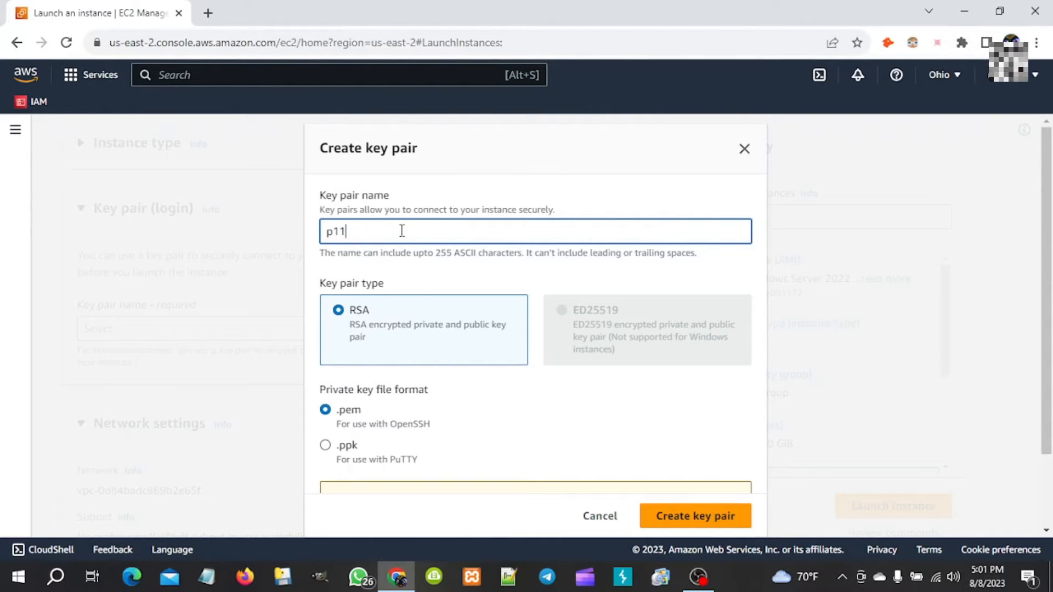
pyautogui.write('ohio')
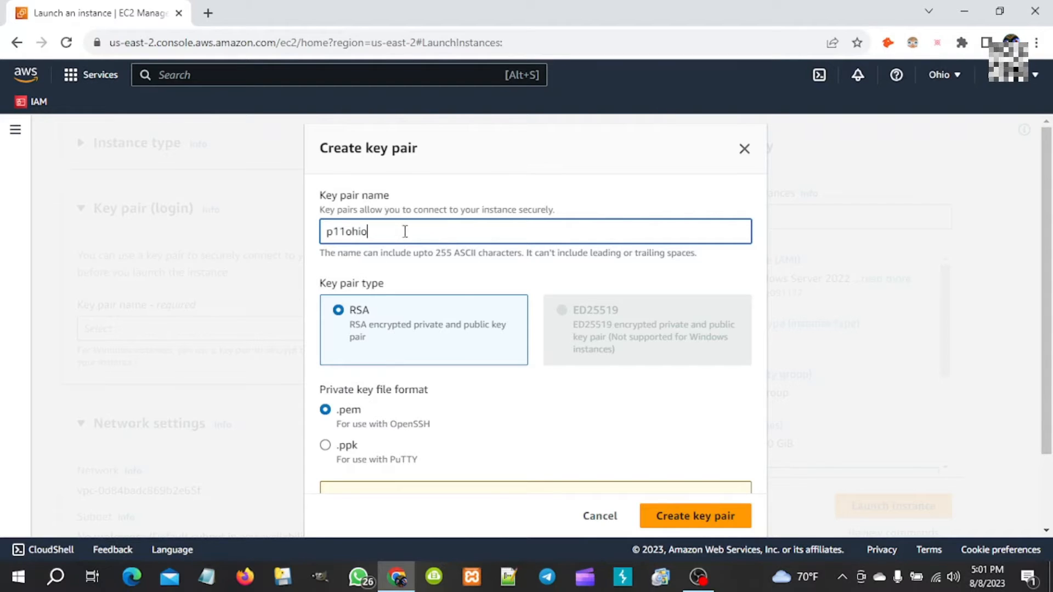
pyautogui.scroll(-2, 503, 407)
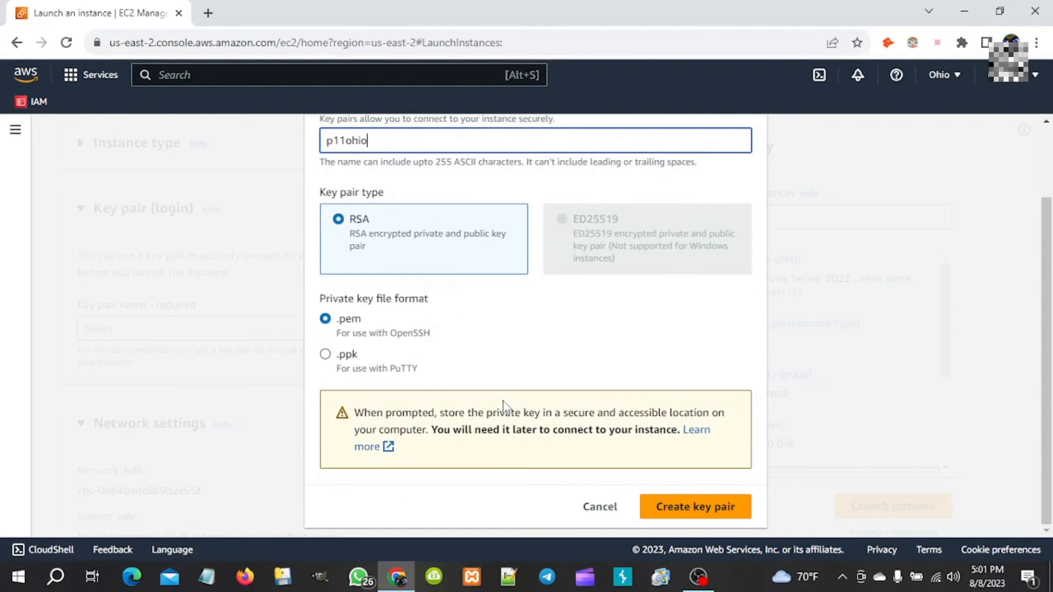
pyautogui.click(671, 514)
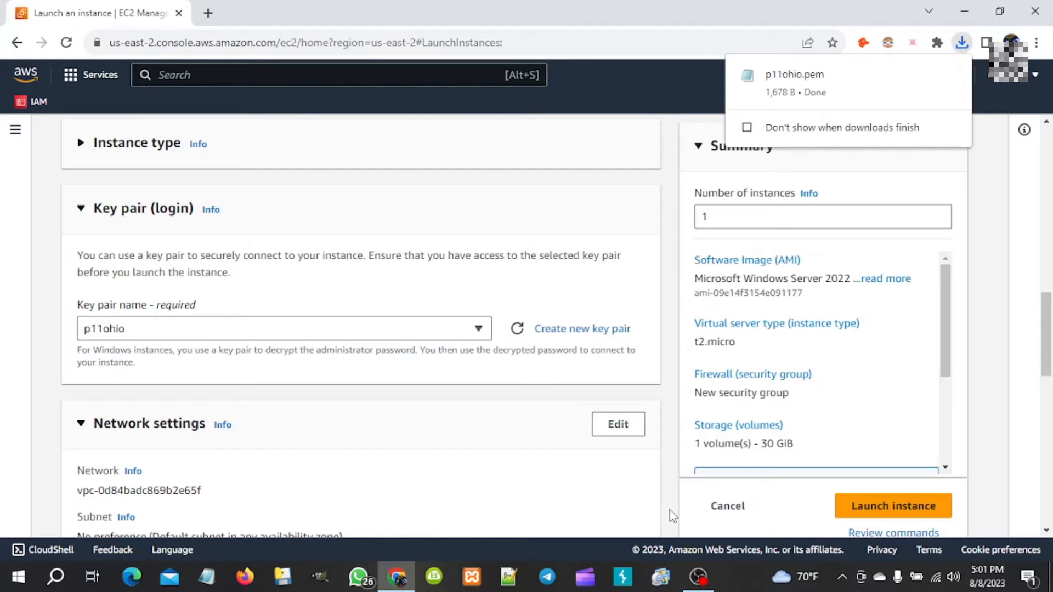
# - Allow HTTPS and HTTP from the internet in the new security group alongside RDP
pyautogui.moveTo(784, 100)
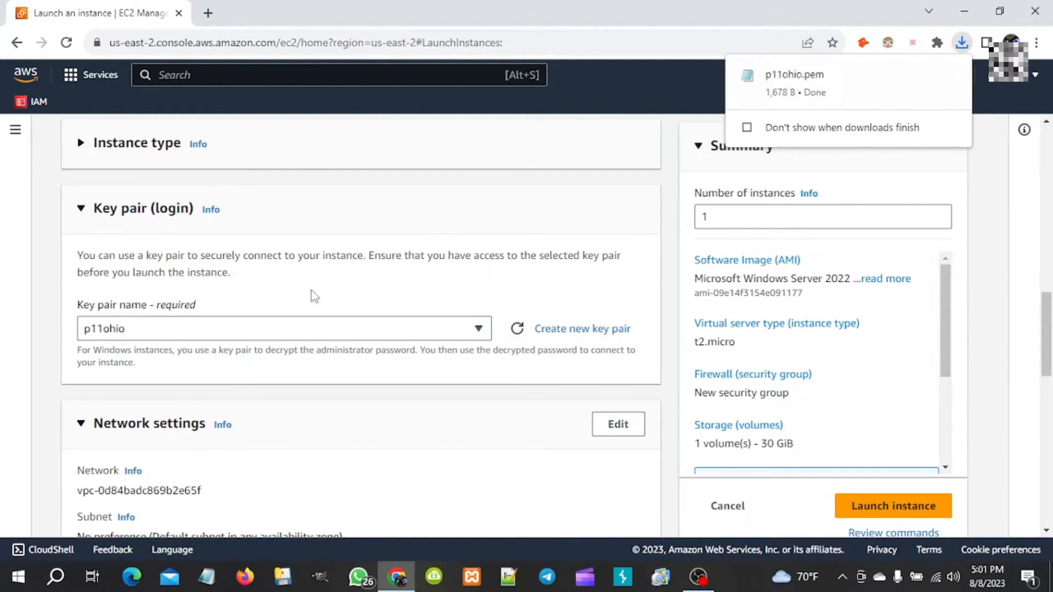
pyautogui.scroll(-5, 285, 321)
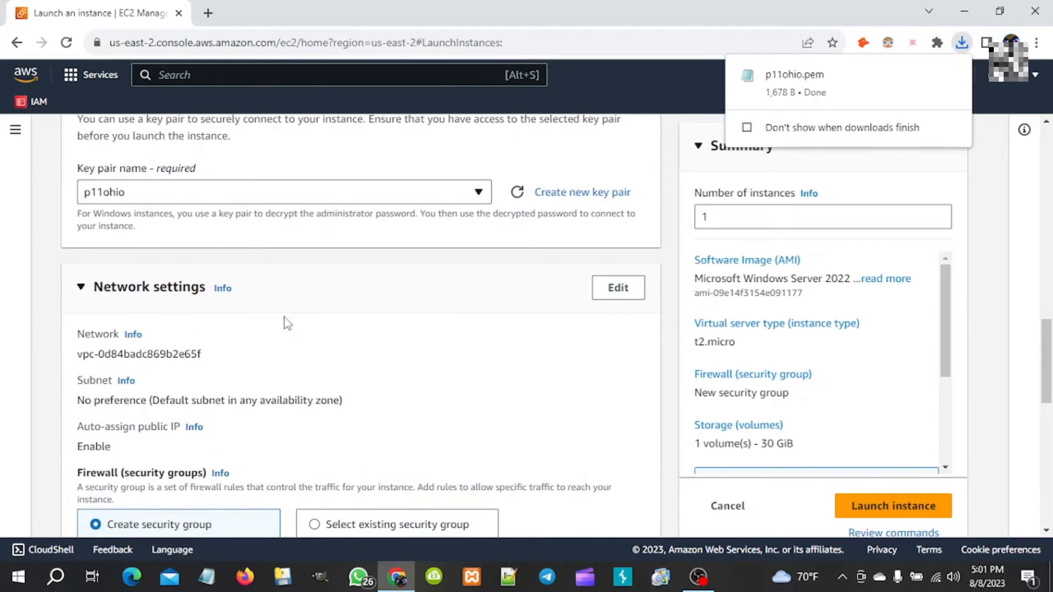
pyautogui.scroll(-4, 285, 320)
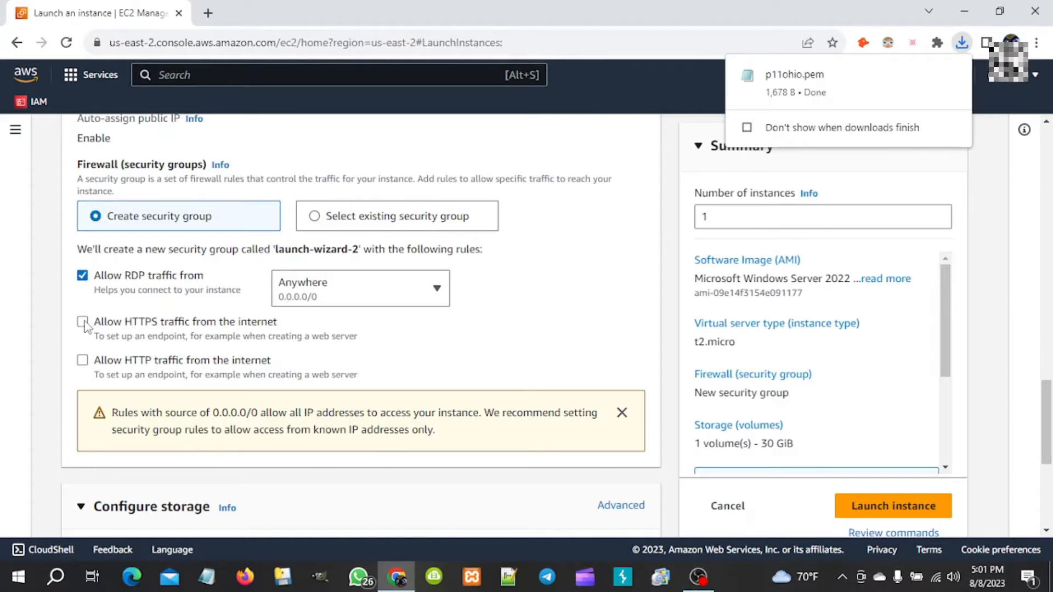
pyautogui.click(83, 323)
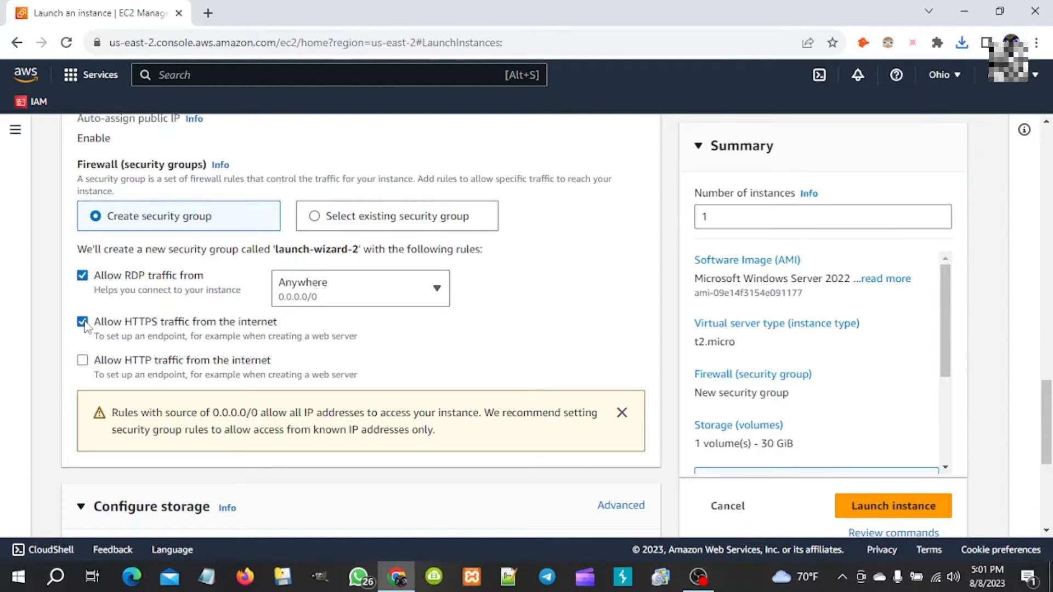
pyautogui.click(83, 360)
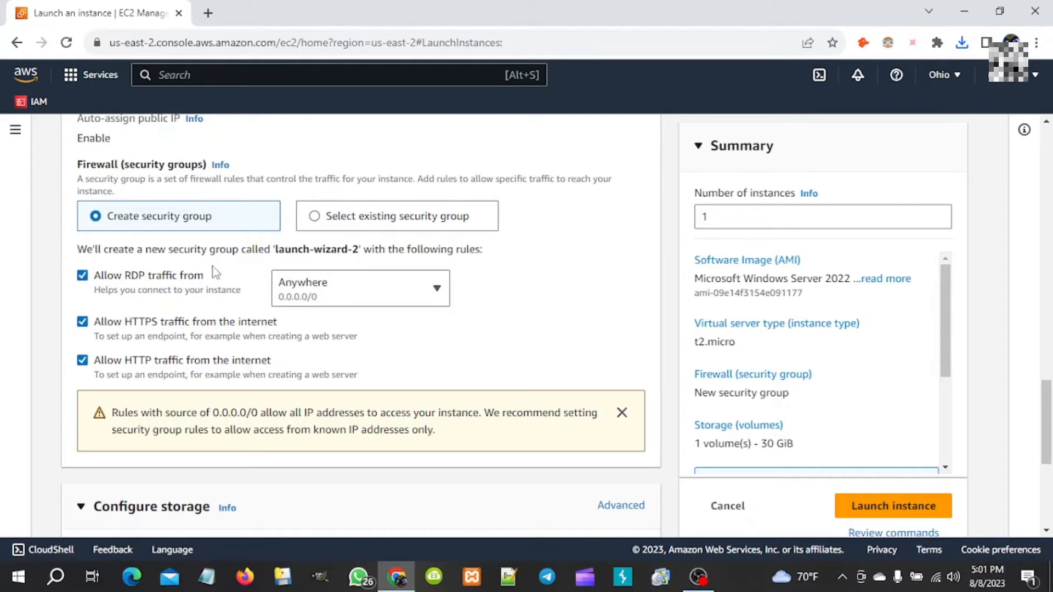
# - Review the 30 GiB gp2 root volume under Configure storage
pyautogui.scroll(-2, 297, 315)
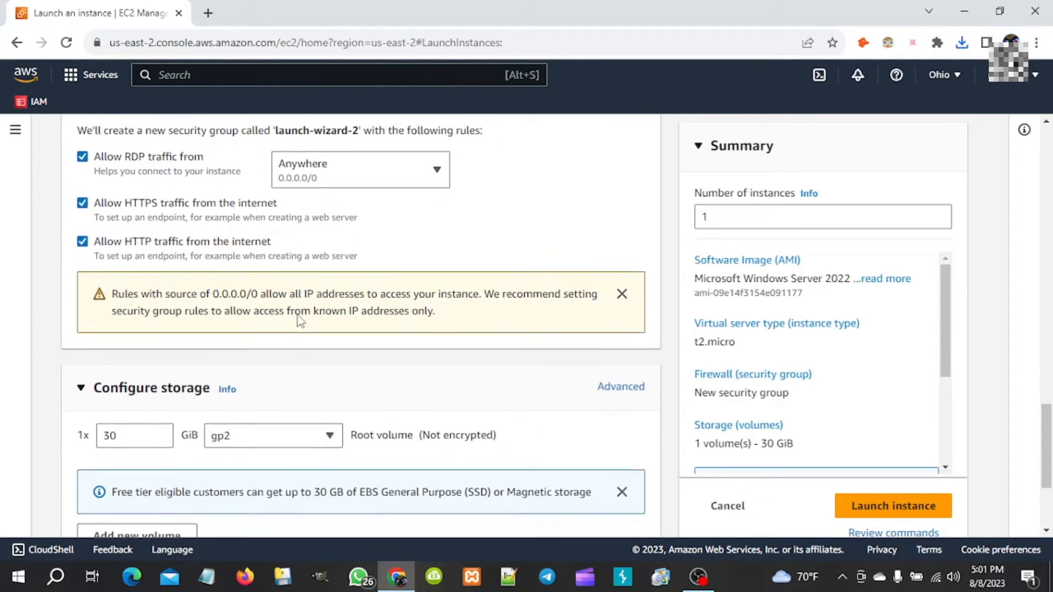
pyautogui.scroll(-1, 297, 318)
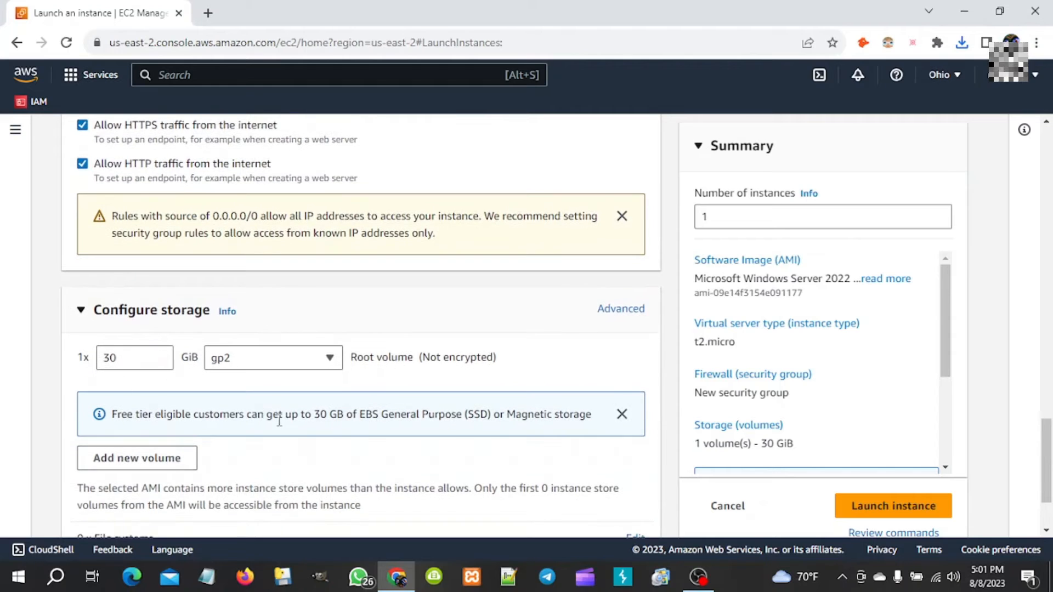
pyautogui.scroll(-1, 279, 421)
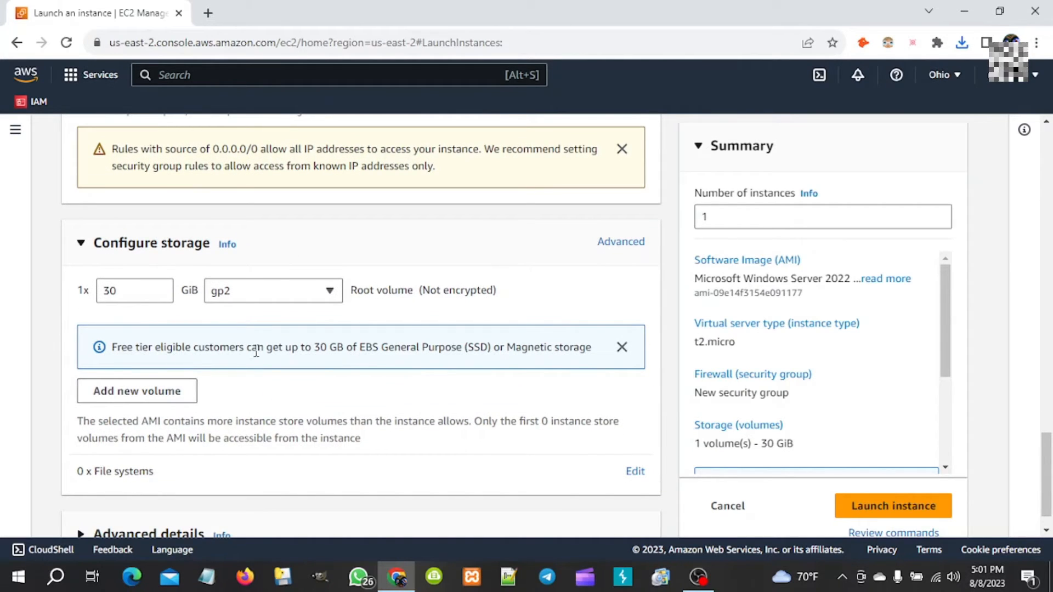
pyautogui.moveTo(300, 344); pyautogui.dragTo(510, 420)
pyautogui.scroll(-1, 510, 420)
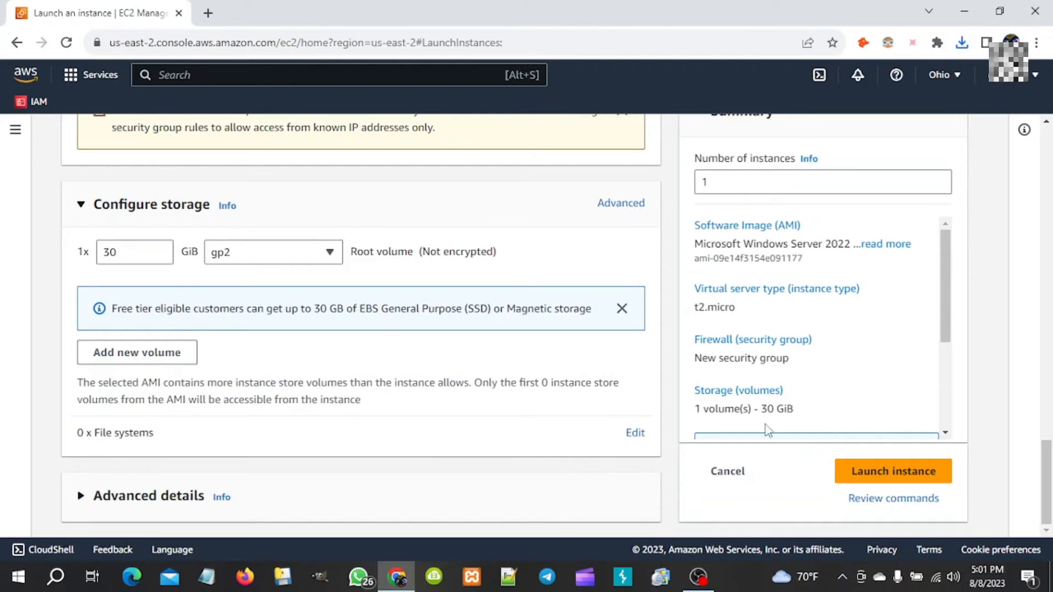
# - Launch the rdp_ohio instance and go to Connect to instance from the success page
pyautogui.click(860, 475)
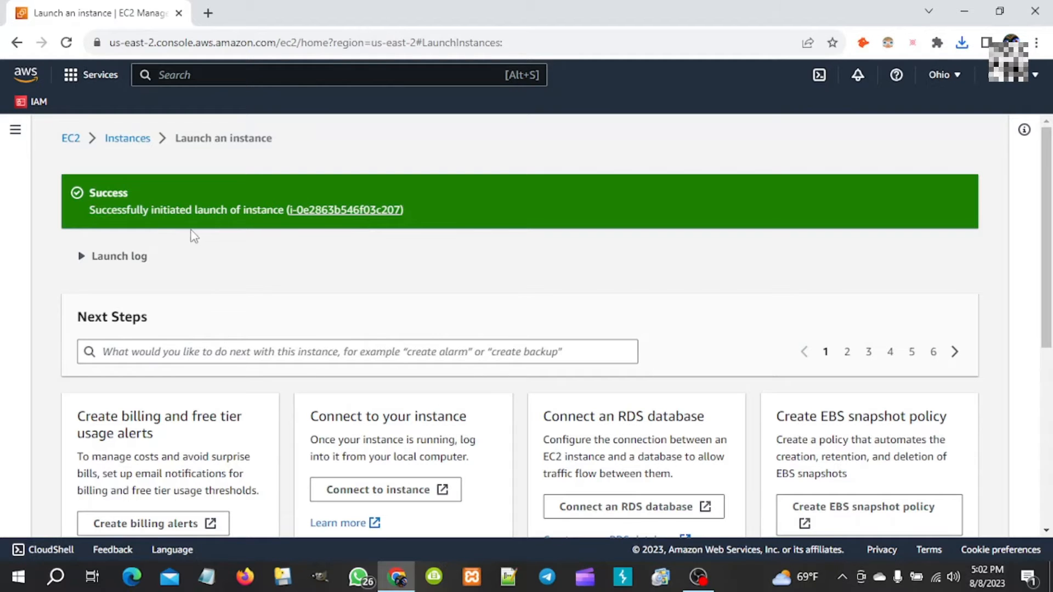
pyautogui.scroll(-2, 238, 233)
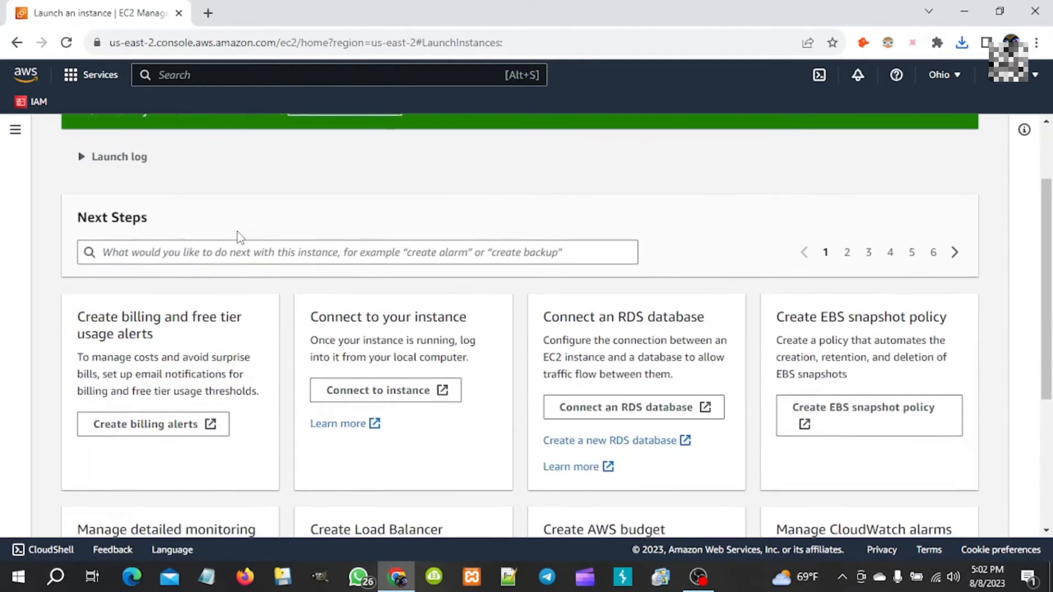
pyautogui.scroll(-1, 240, 236)
pyautogui.scroll(3, 238, 232)
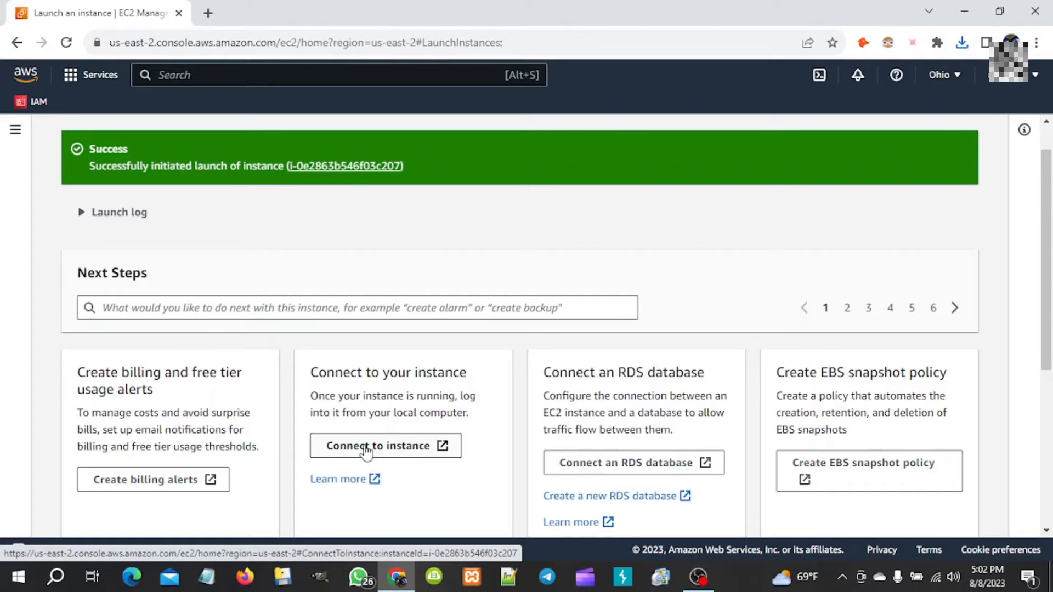
pyautogui.click(366, 451)
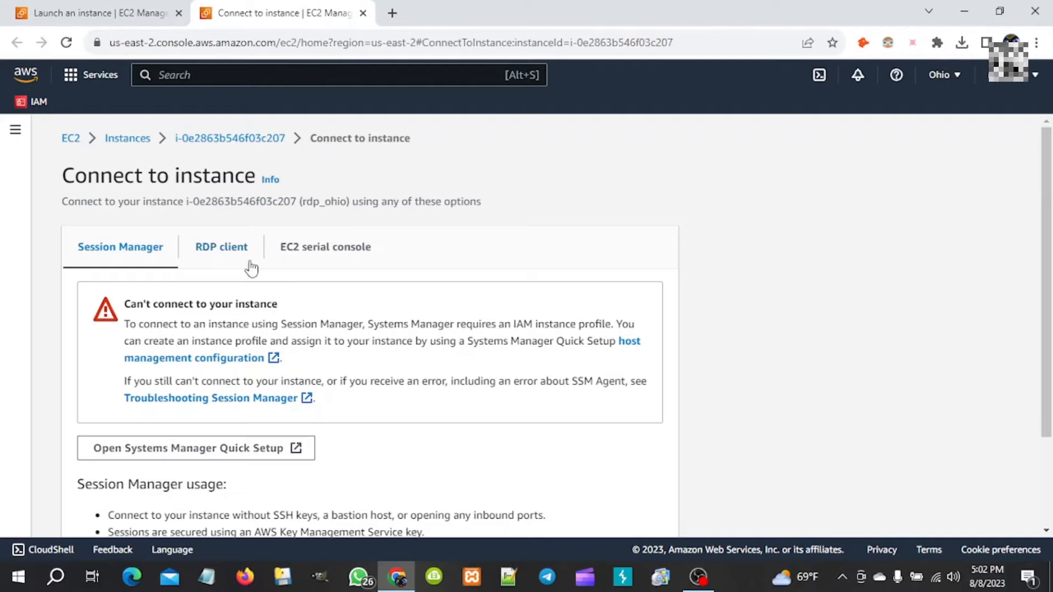
# - Download rdp_ohio.rdp from the RDP client tab, with Administrator as user name
pyautogui.click(214, 251)
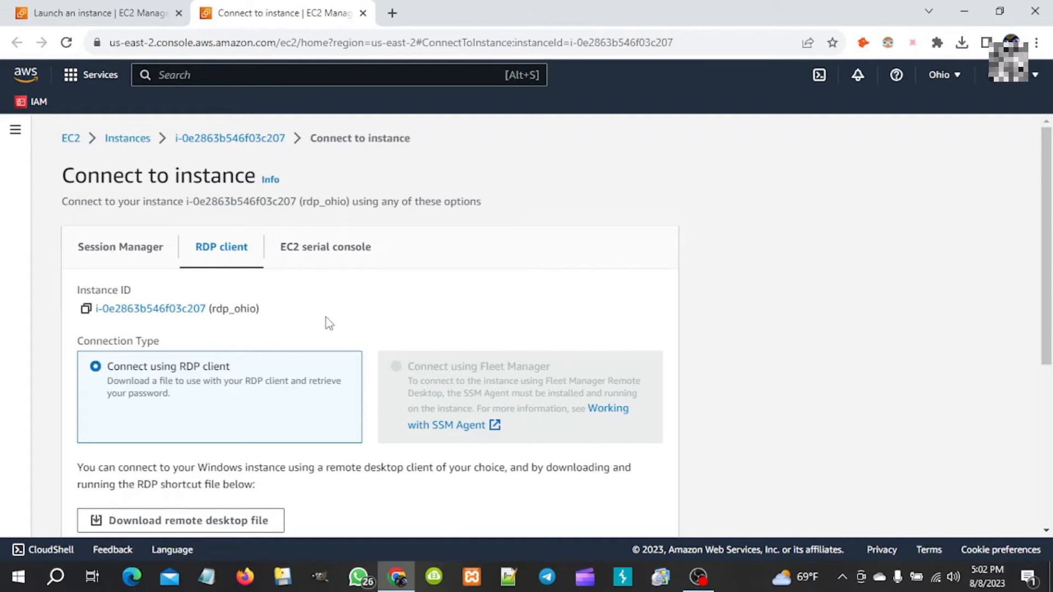
pyautogui.scroll(-3, 327, 322)
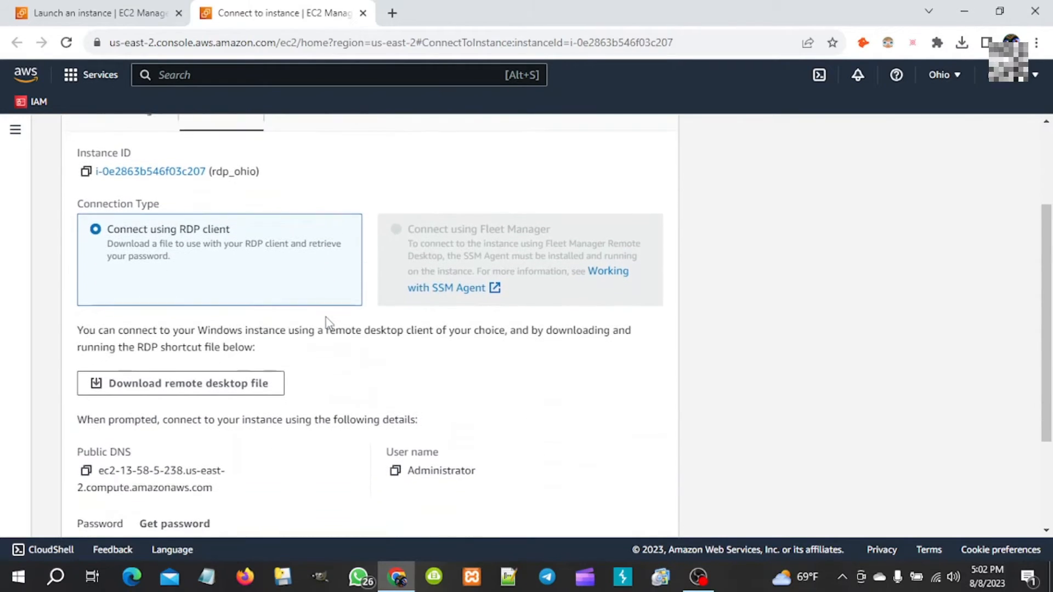
pyautogui.scroll(-1, 327, 322)
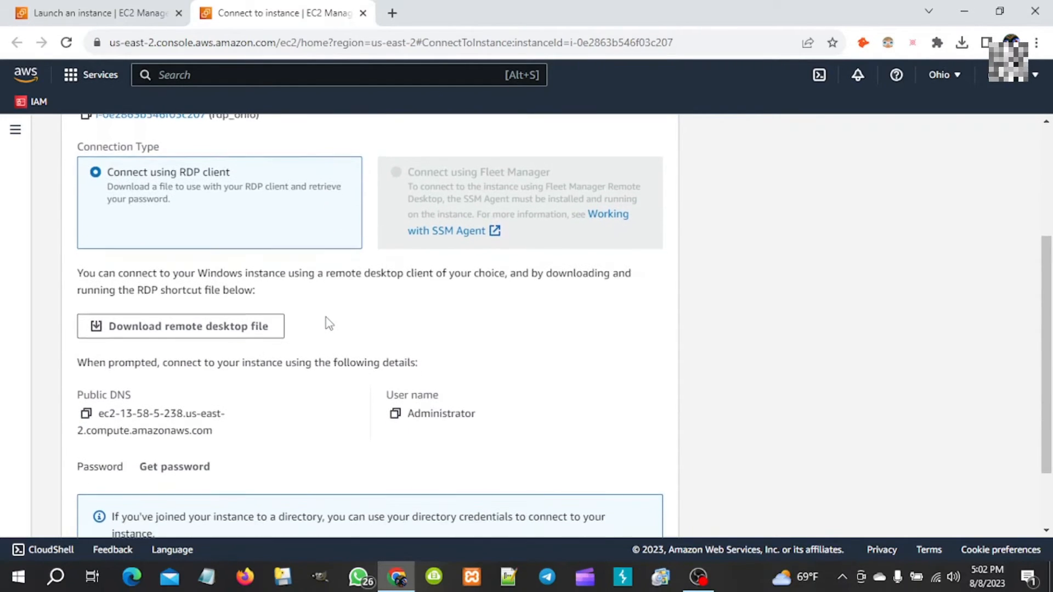
pyautogui.scroll(-1, 329, 324)
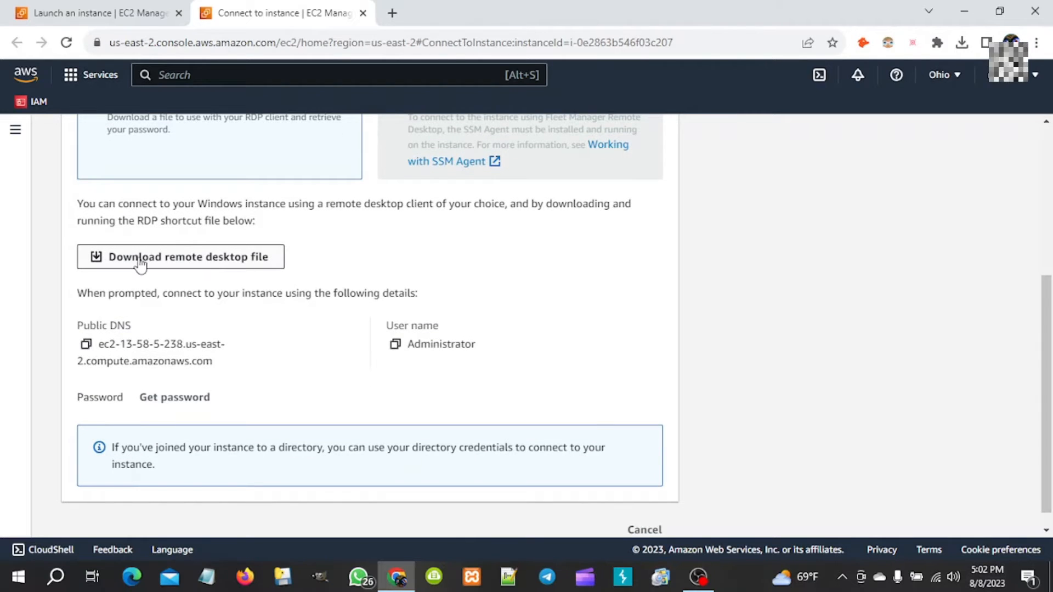
pyautogui.click(201, 262)
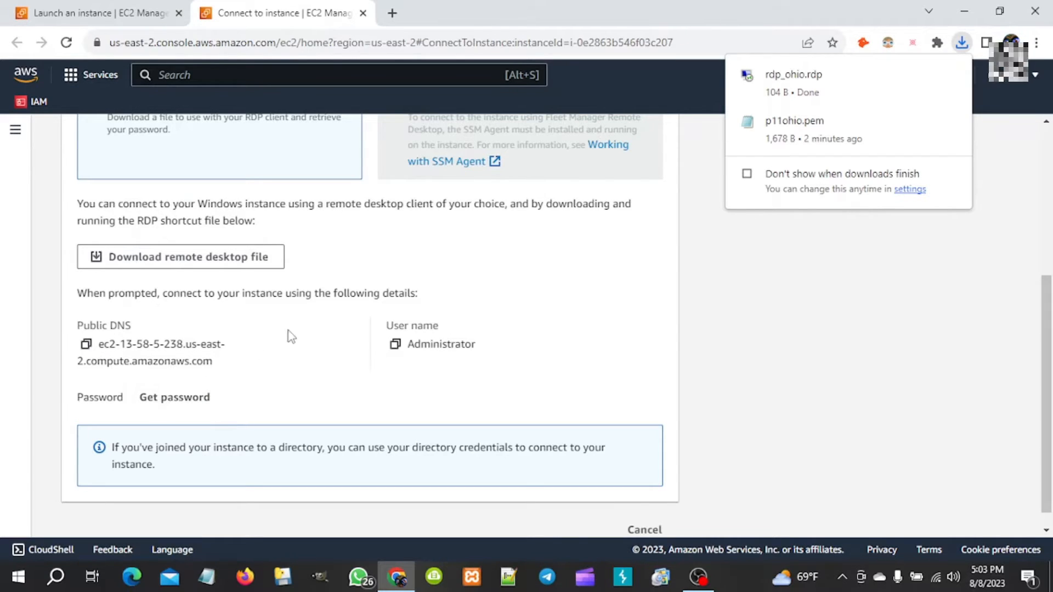
# - Dismiss the downloads list to review Public DNS ec2-13-58-5-238.us-east-2.compute.amazonaws.com and user Administrator
pyautogui.click(751, 241)
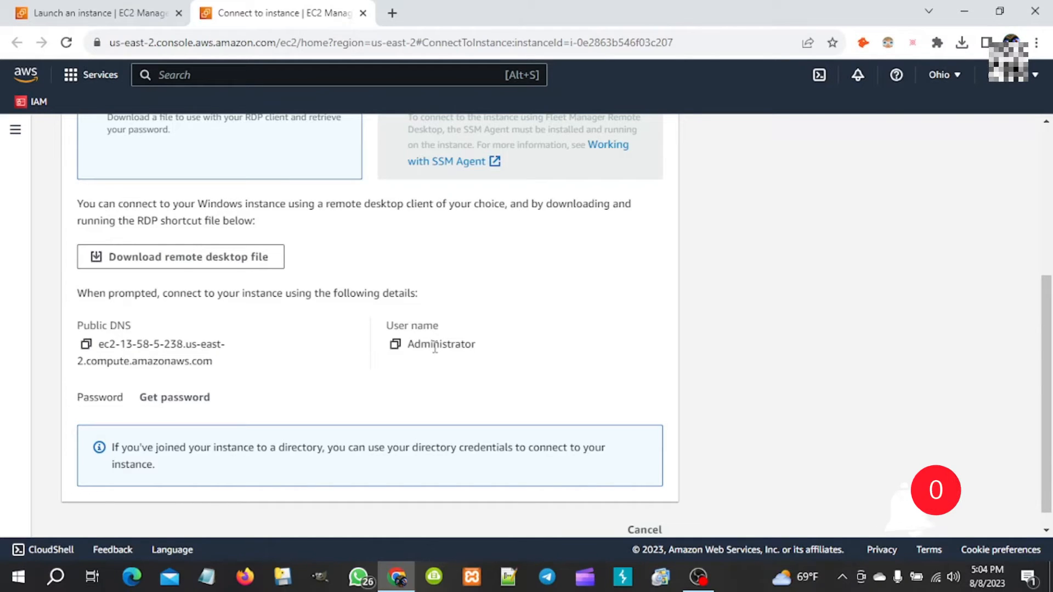
pyautogui.scroll(-1, 310, 383)
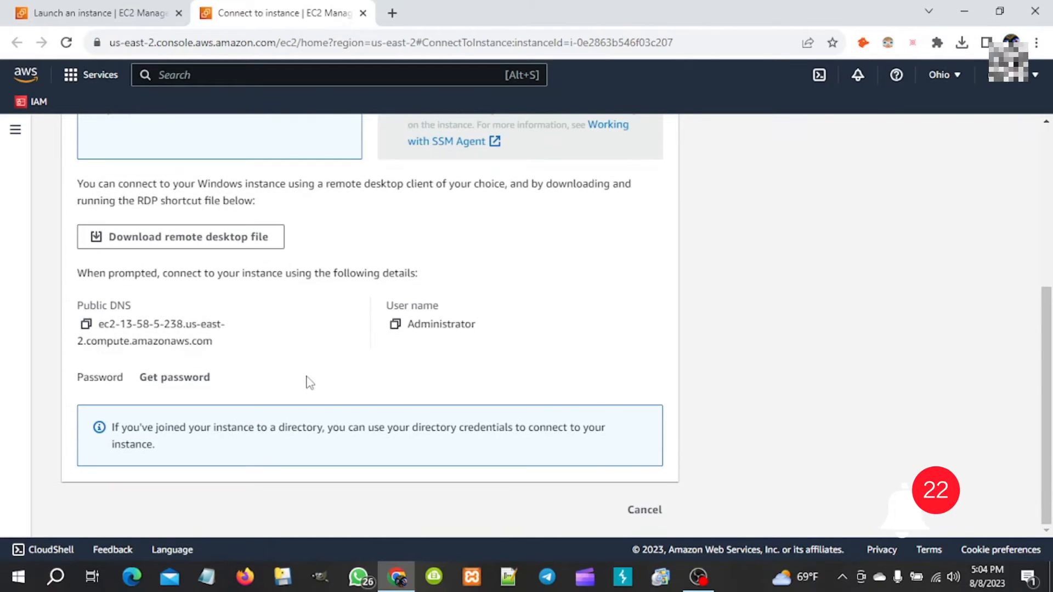
# - Upload p11ohio.pem as the private key and decrypt the instance's Administrator password
pyautogui.click(174, 378)
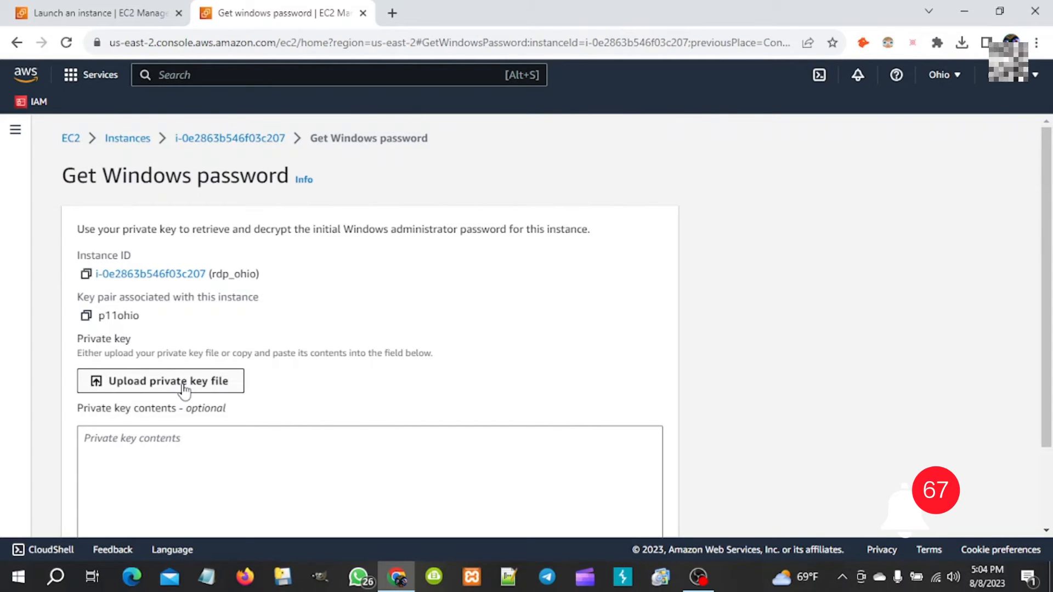
pyautogui.scroll(-2, 184, 389)
pyautogui.scroll(-1, 184, 384)
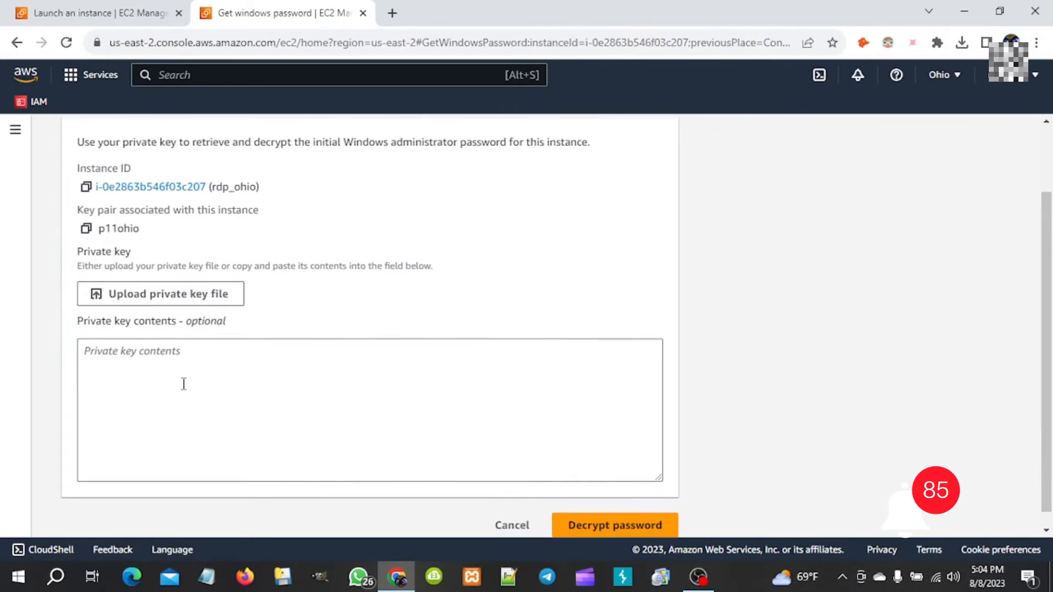
pyautogui.click(179, 299)
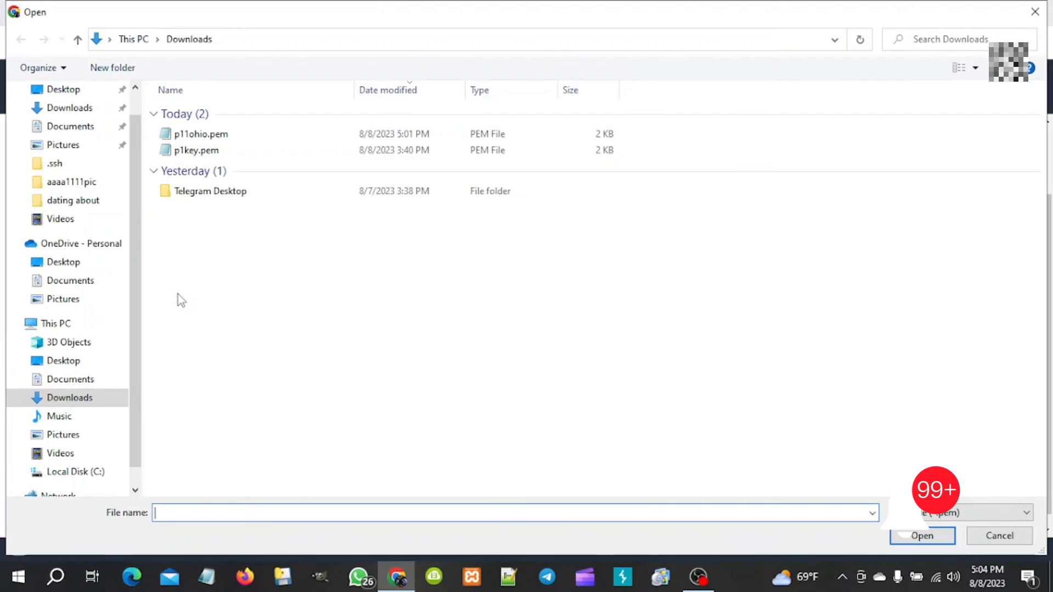
pyautogui.doubleClick(196, 140)
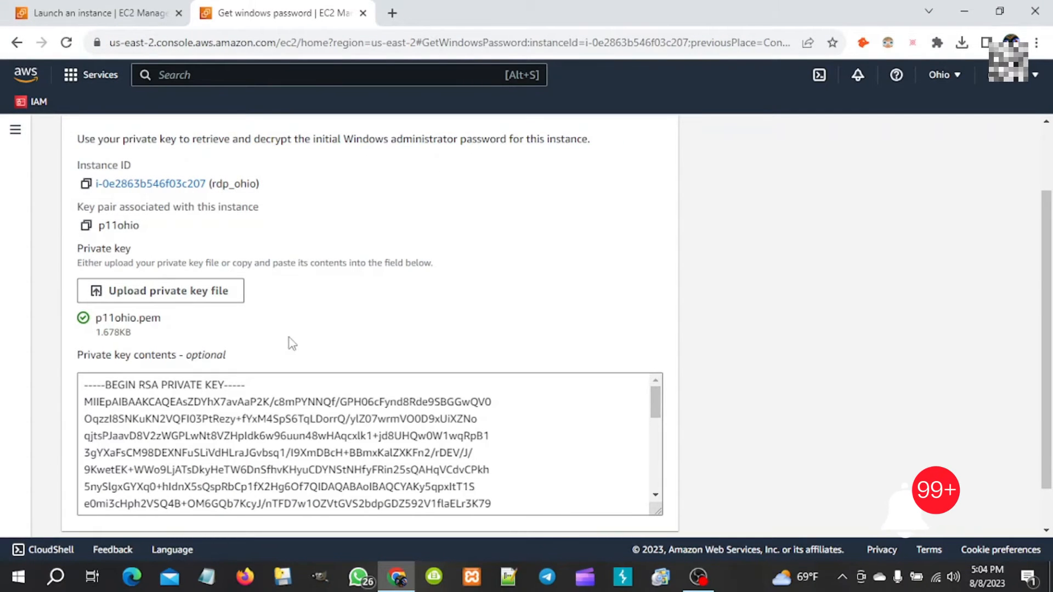
pyautogui.scroll(-1, 292, 343)
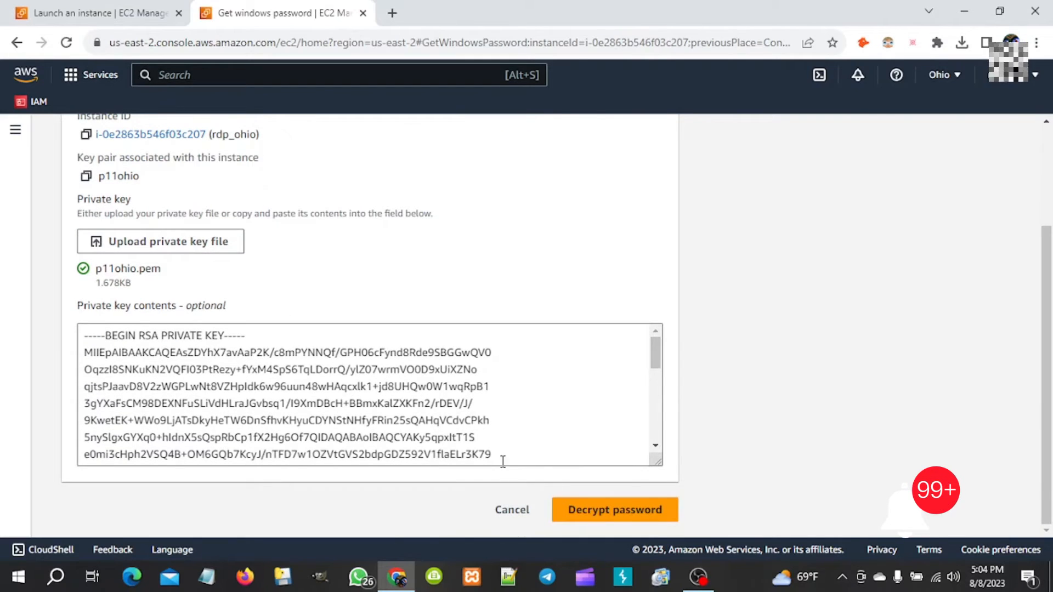
pyautogui.click(579, 510)
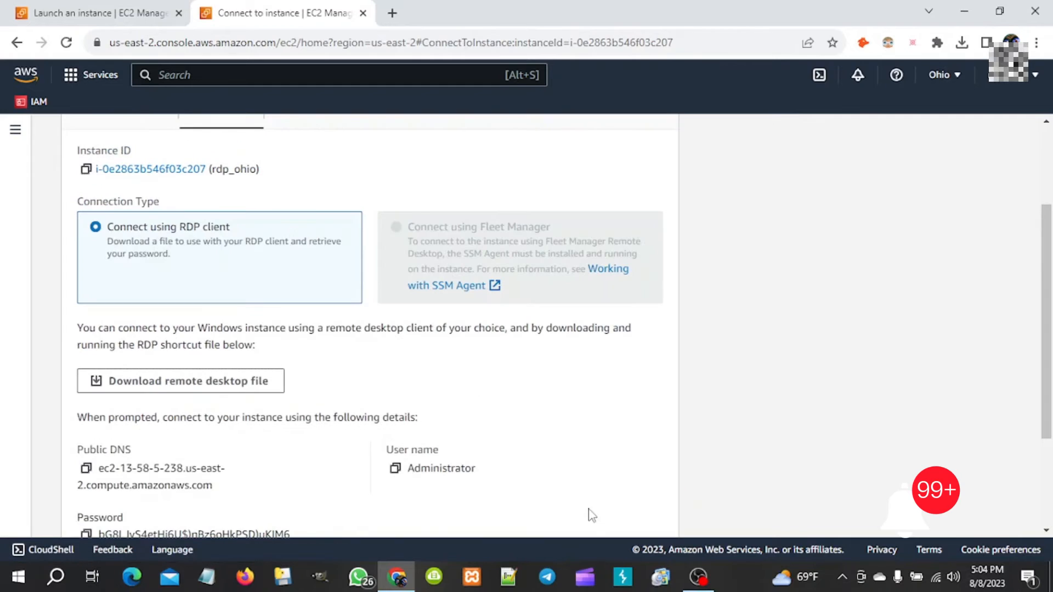
# - Copy the decrypted password and launch rdp_ohio.rdp from Chrome's downloads
pyautogui.scroll(-1, 538, 425)
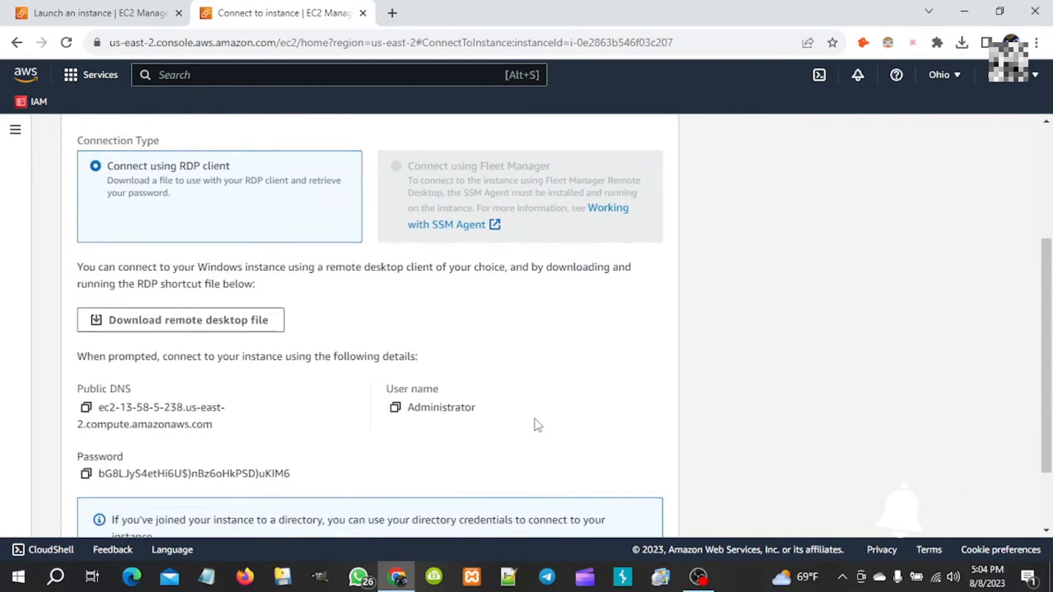
pyautogui.scroll(-2, 538, 425)
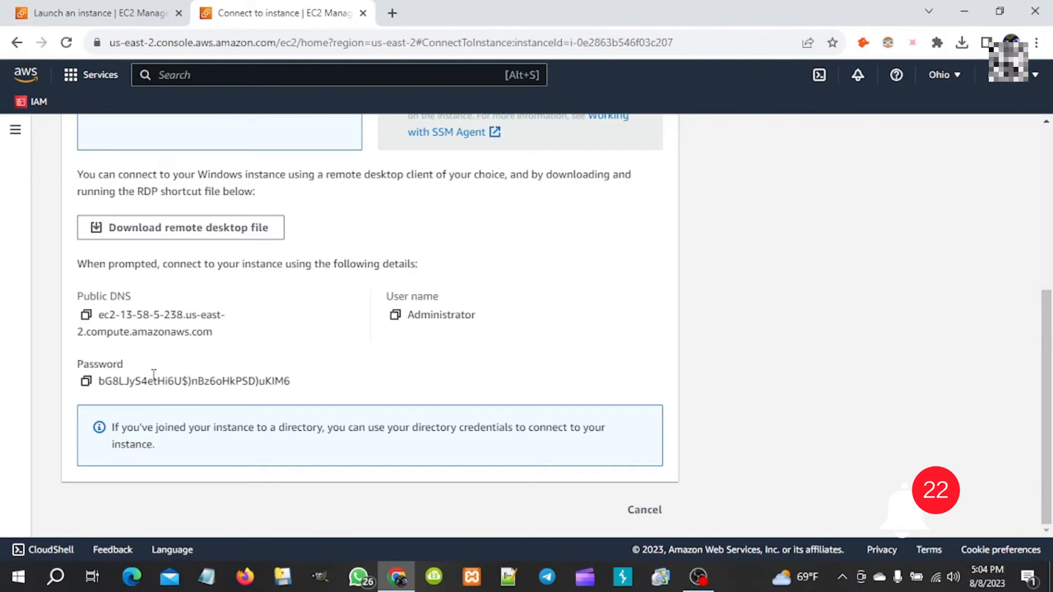
pyautogui.click(86, 381)
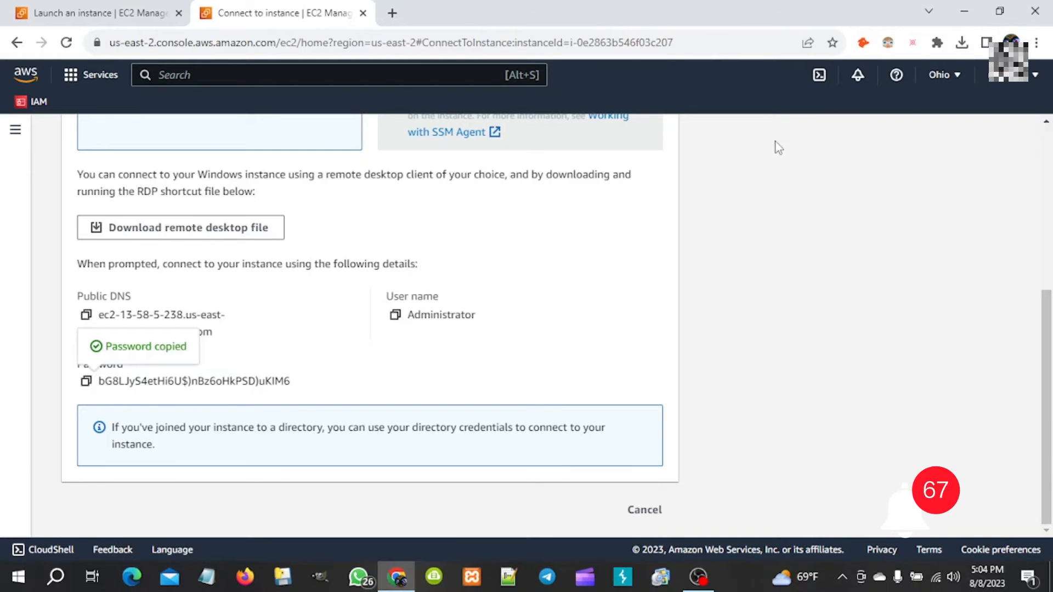
pyautogui.click(962, 43)
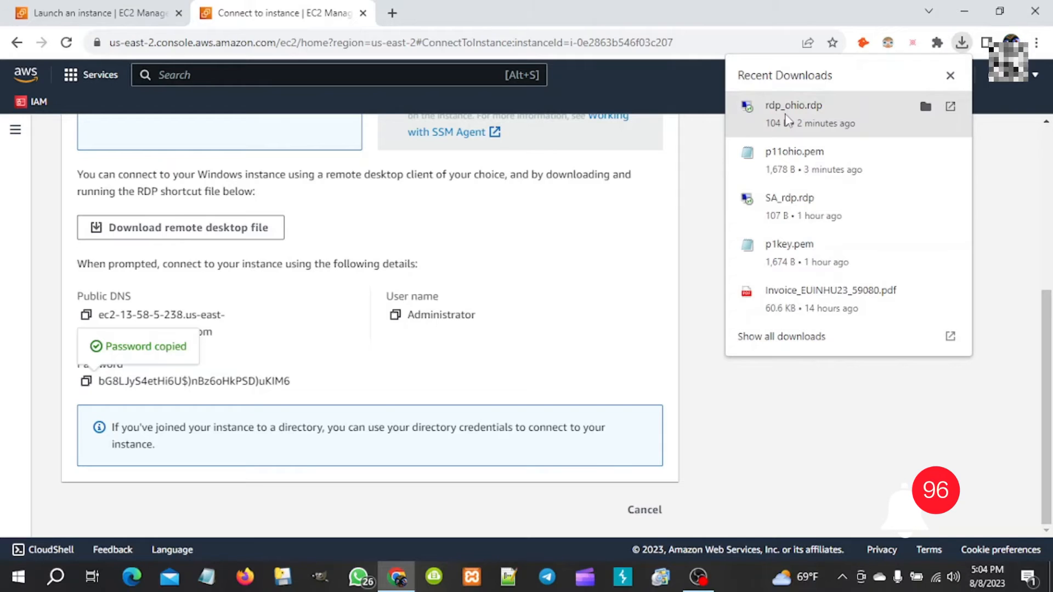
pyautogui.click(788, 120)
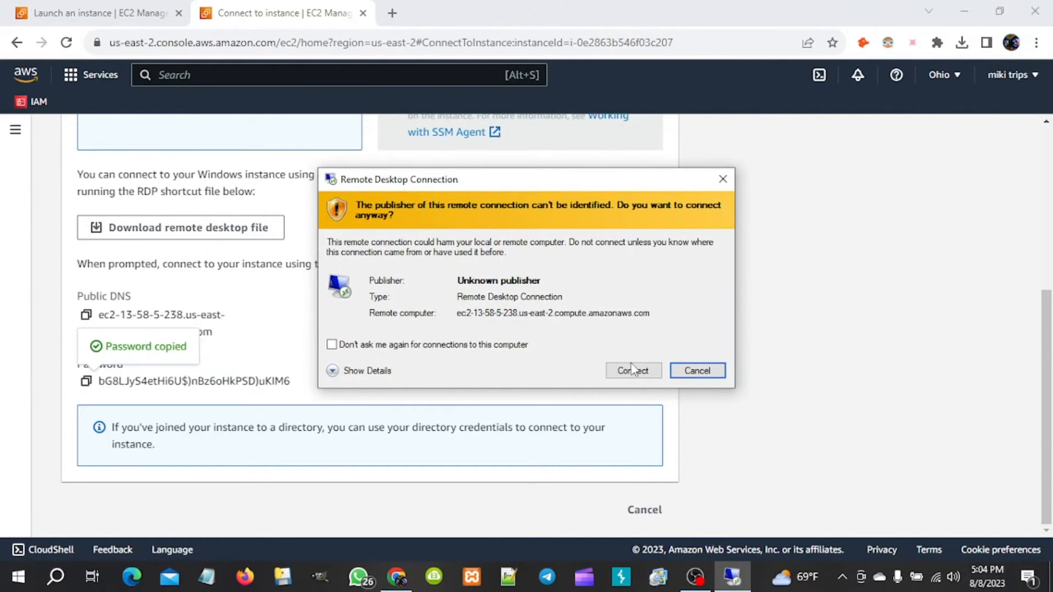
# - Connect over RDP as Administrator with the pasted password, accepting the certificate warning
pyautogui.click(632, 369)
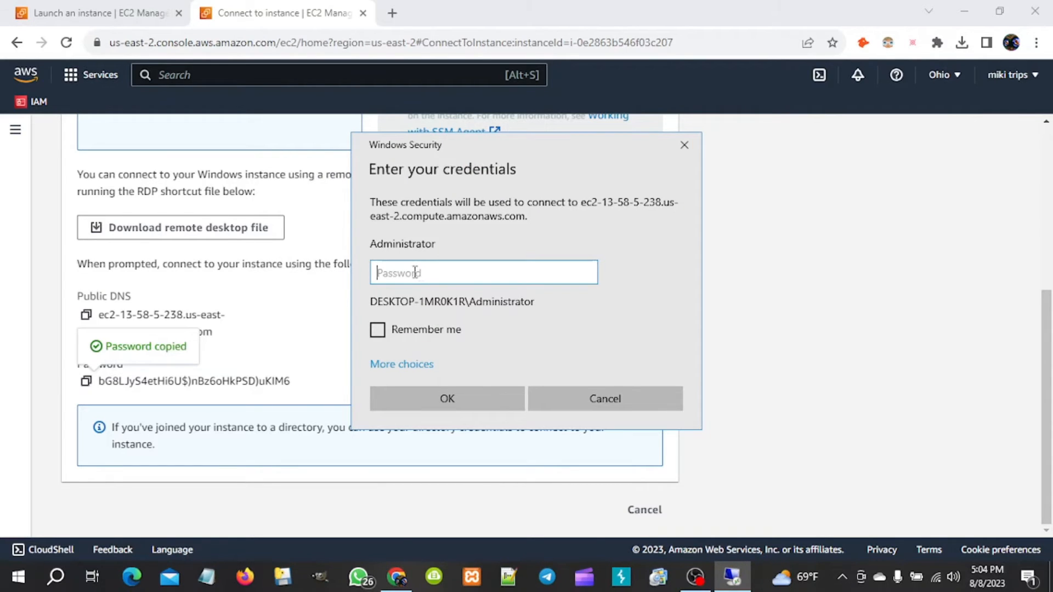
pyautogui.hotkey('ctrl', 'v')
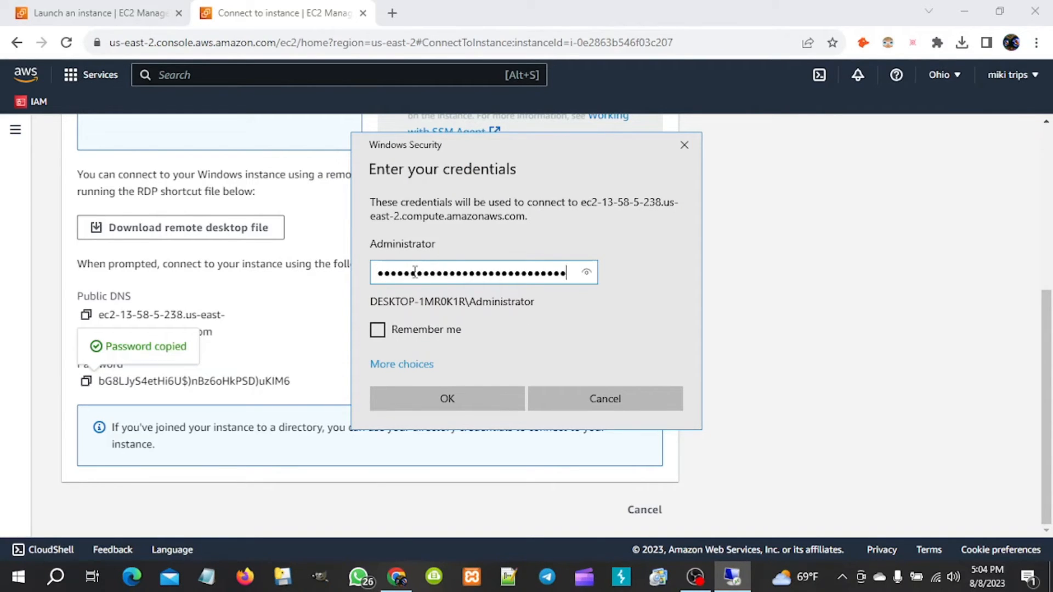
pyautogui.click(440, 397)
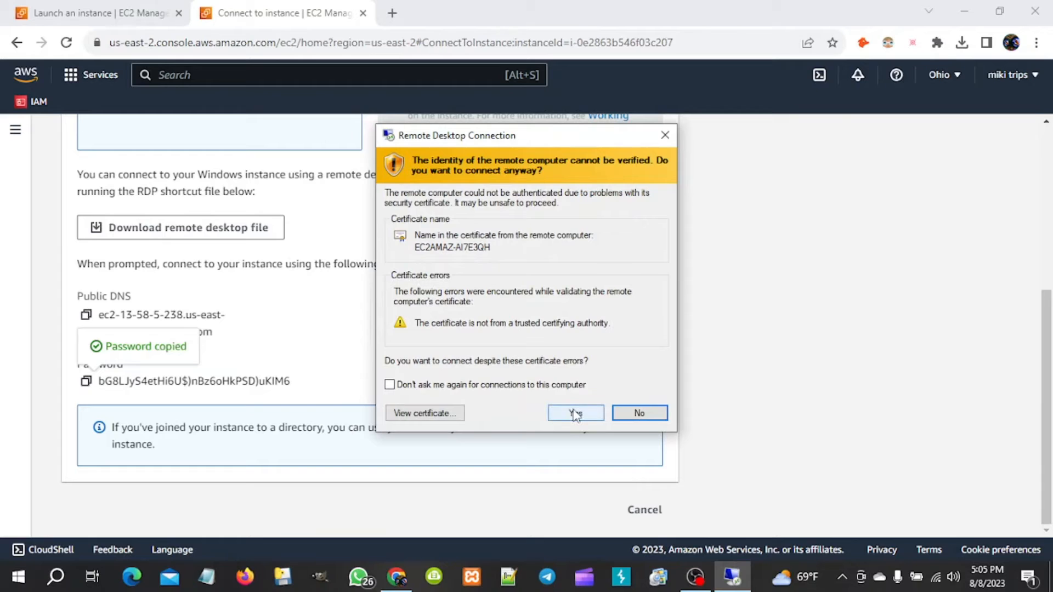
pyautogui.click(576, 413)
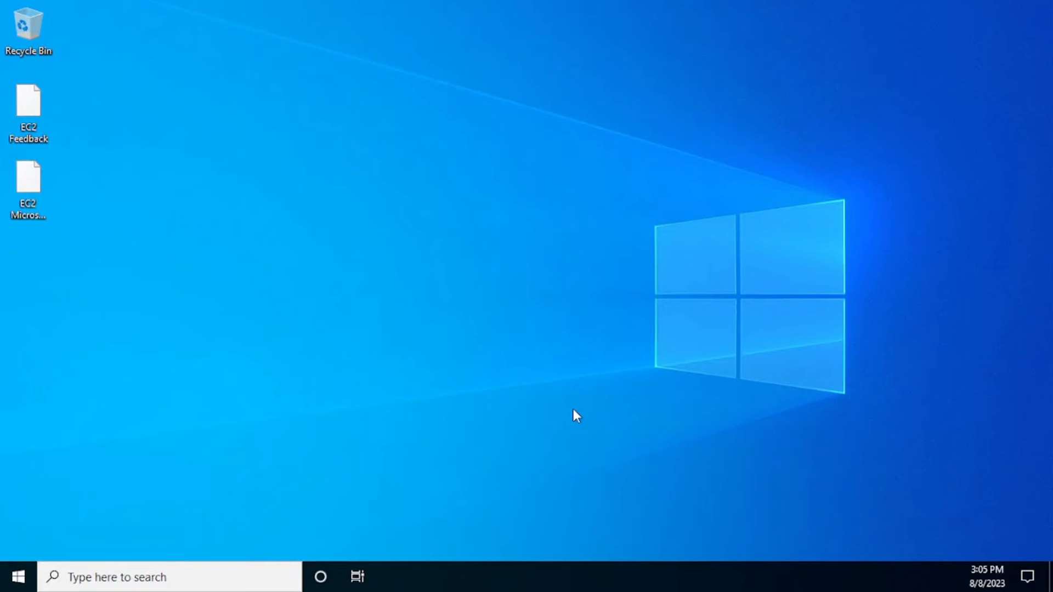
# - Refresh the remote desktop and allow the server to be discoverable on the network
pyautogui.rightClick(371, 259)
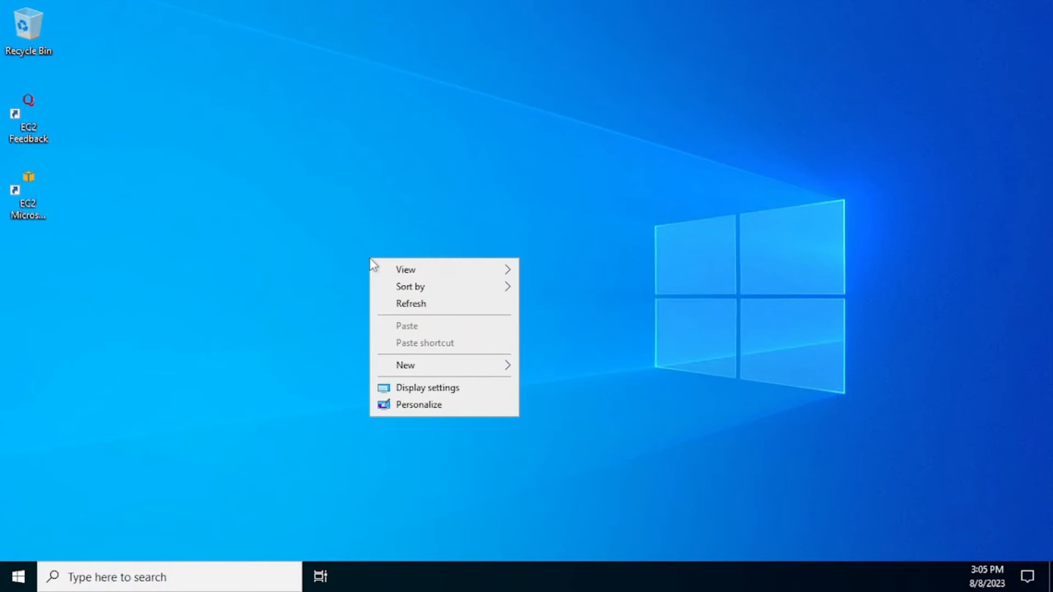
pyautogui.click(428, 305)
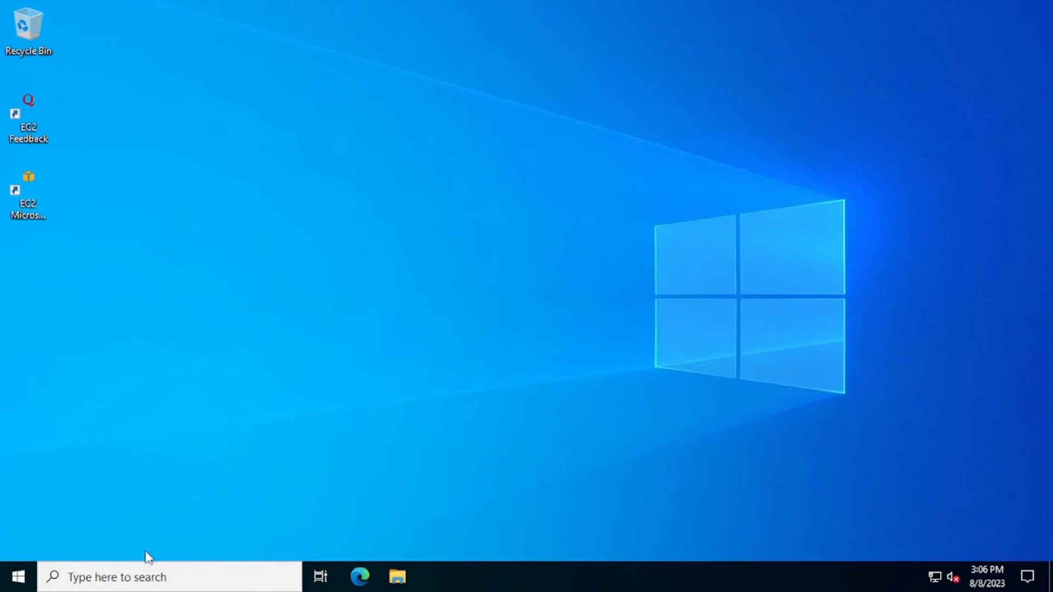
pyautogui.click(130, 579)
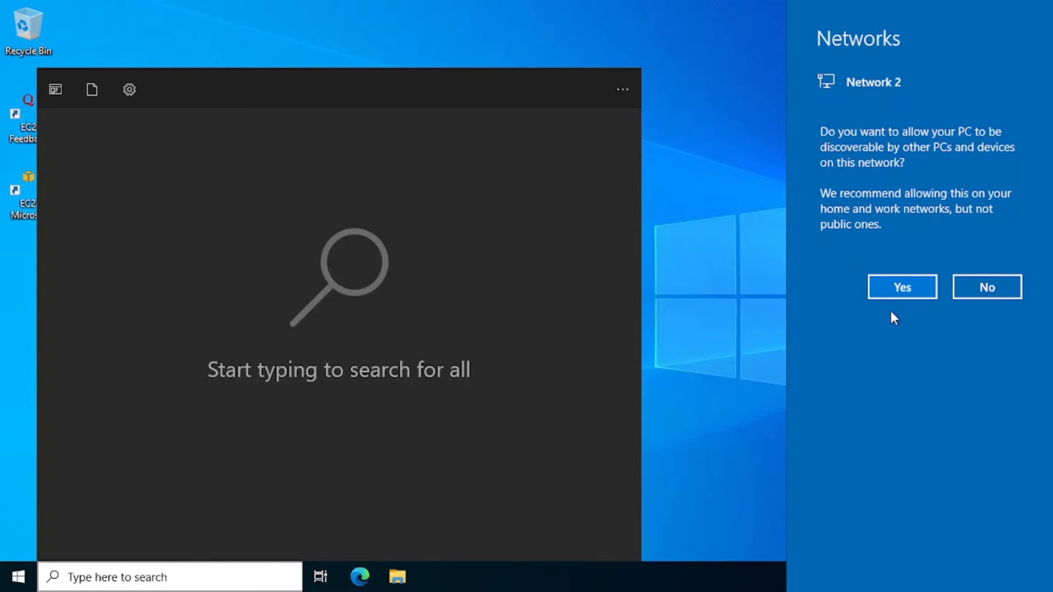
pyautogui.click(902, 289)
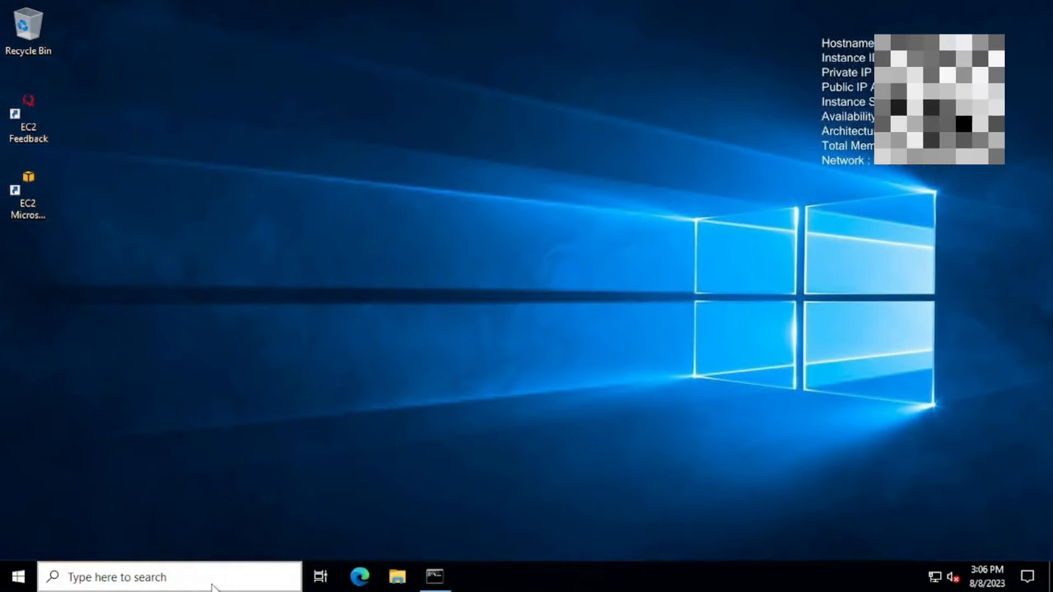
# - Launch Computer Management and open Local Users and Groups > Users, then the Administrator account's actions
pyautogui.click(213, 586)
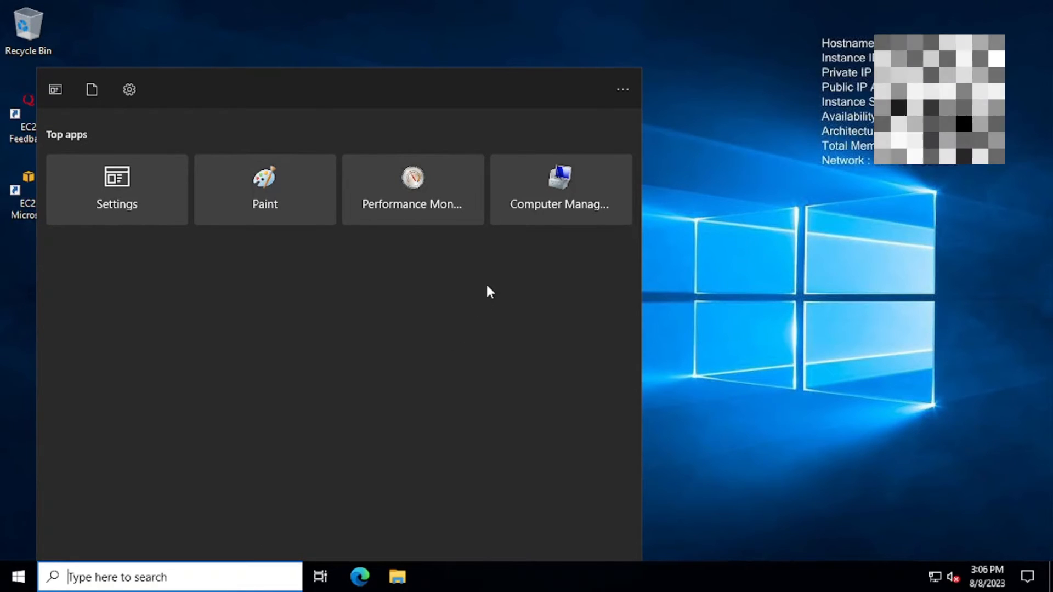
pyautogui.click(553, 202)
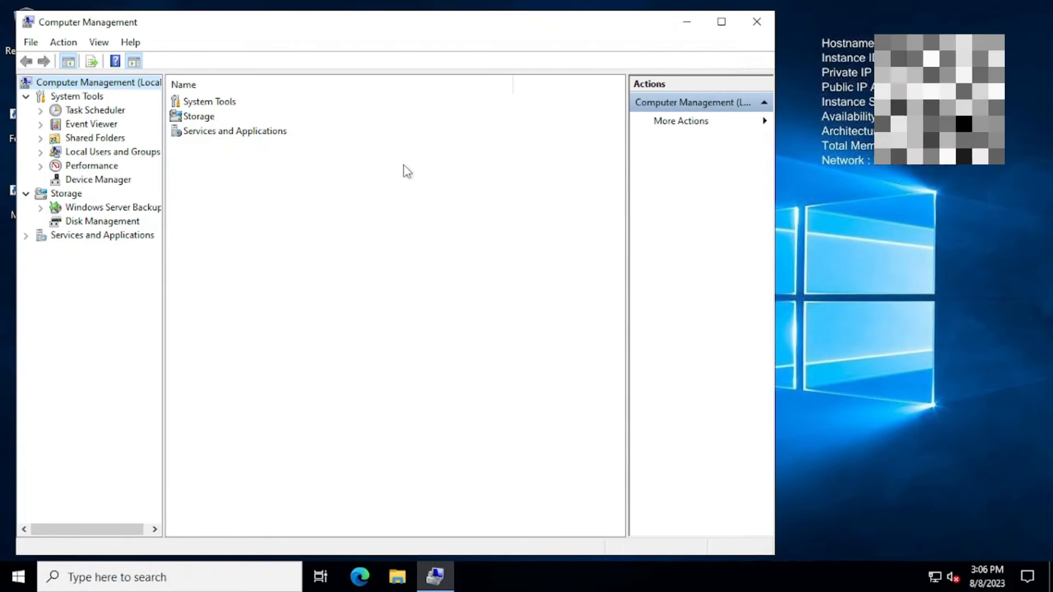
pyautogui.click(107, 153)
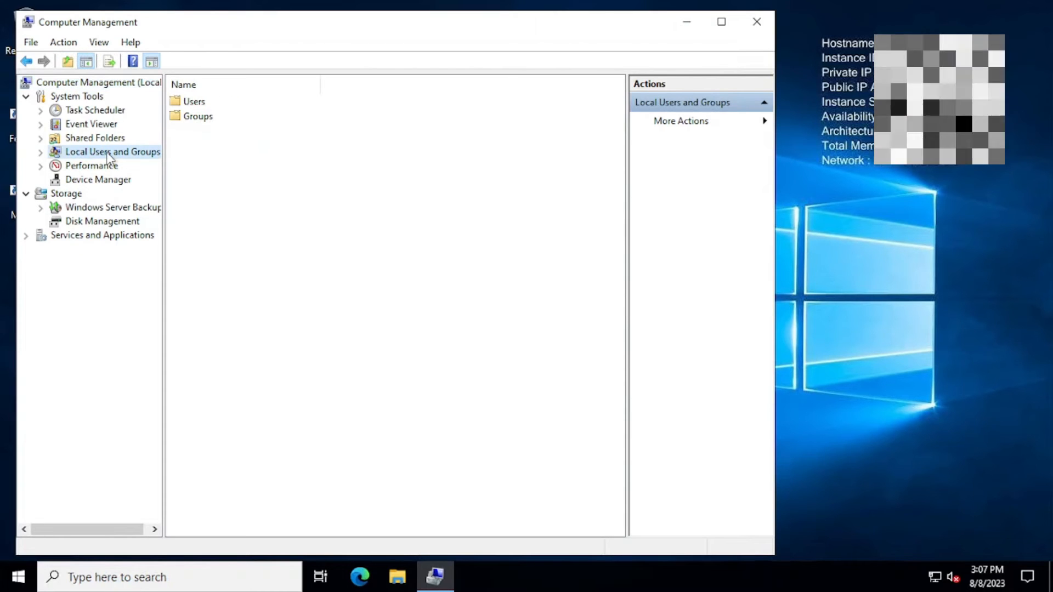
pyautogui.click(198, 102)
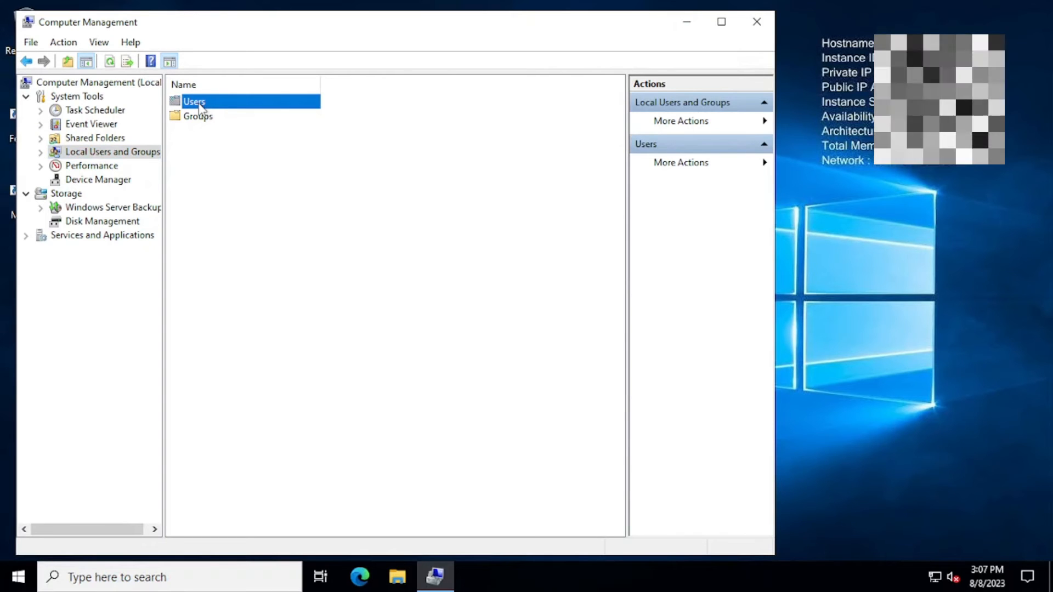
pyautogui.doubleClick(199, 103)
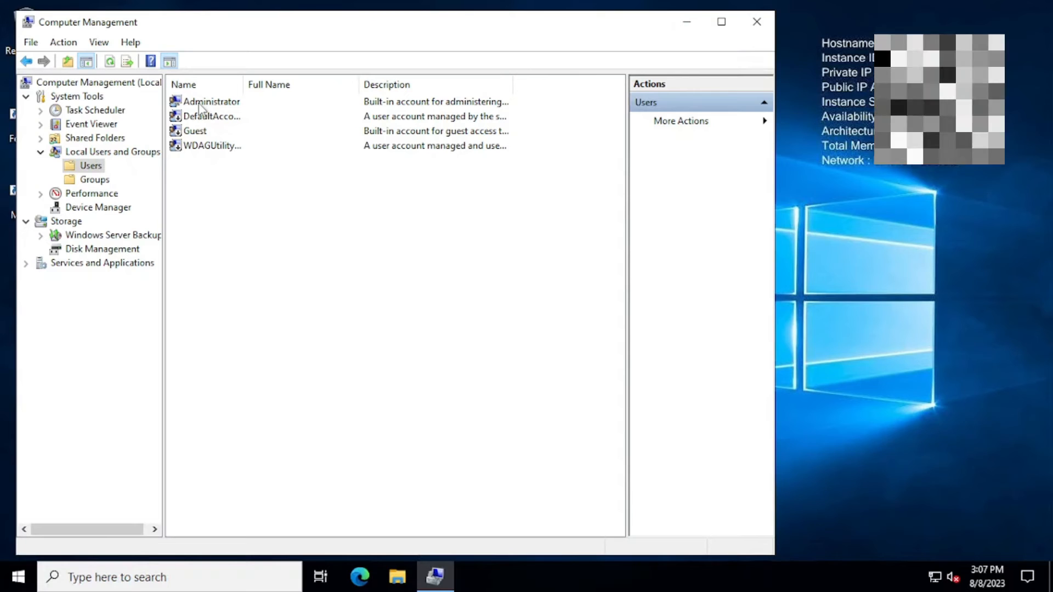
pyautogui.rightClick(201, 109)
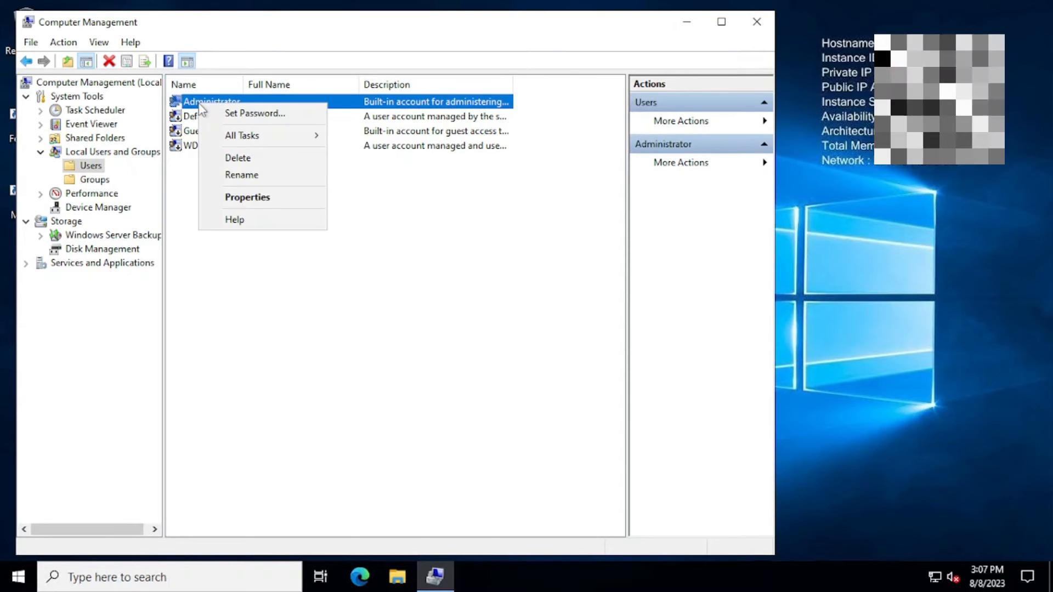
# - Set a new Administrator password, entering and confirming it, and dismiss the confirmation
pyautogui.click(229, 114)
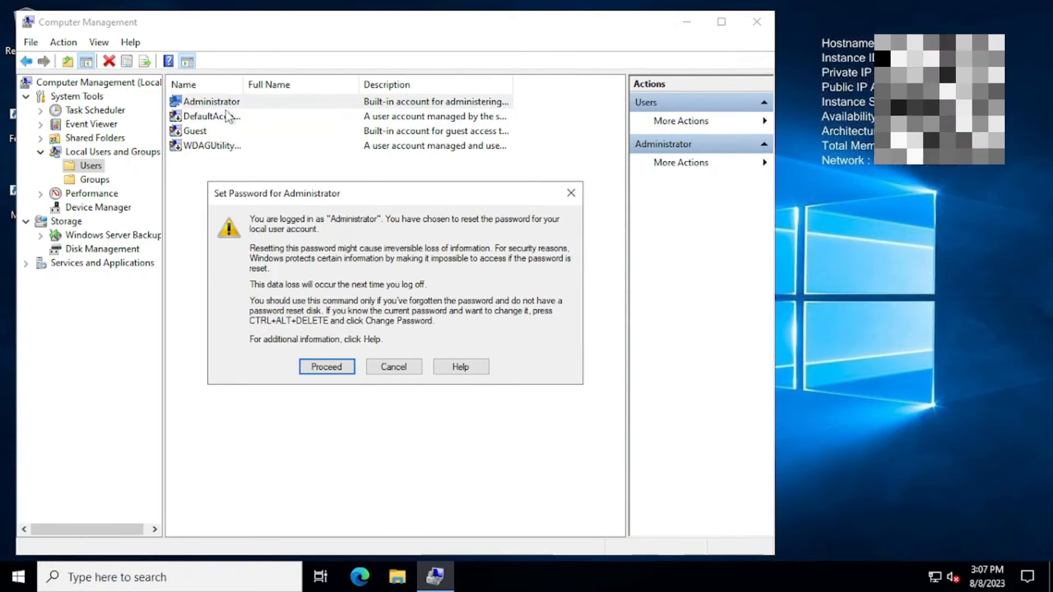
pyautogui.click(325, 367)
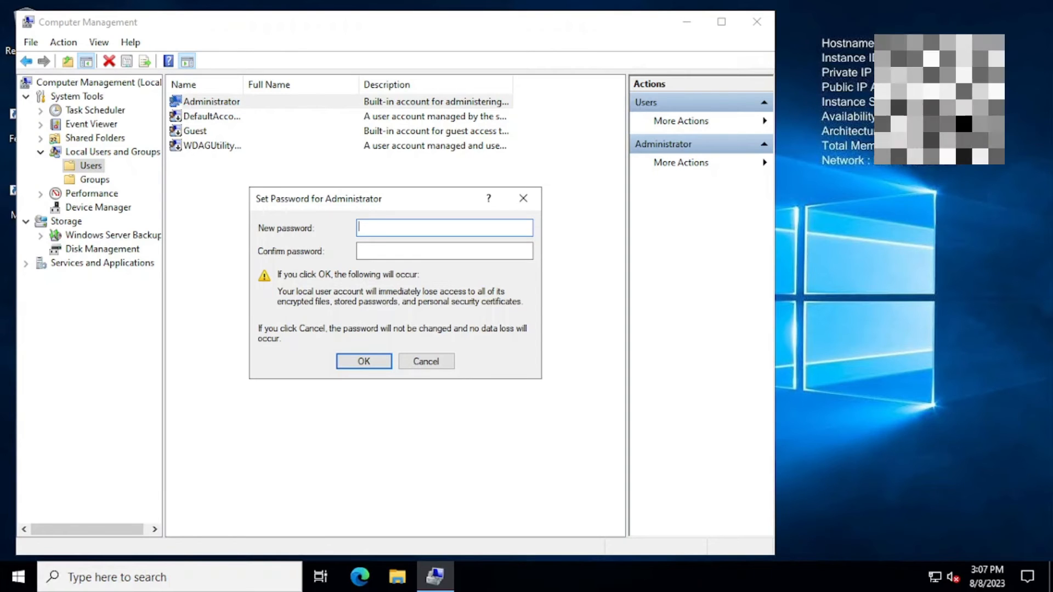
pyautogui.write('P')
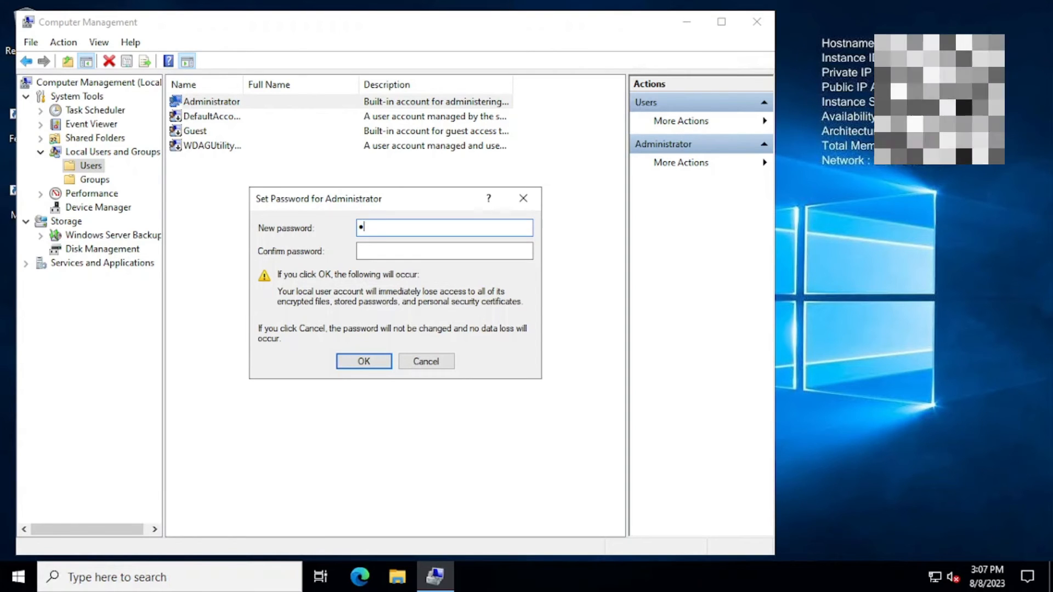
pyautogui.write('assw')
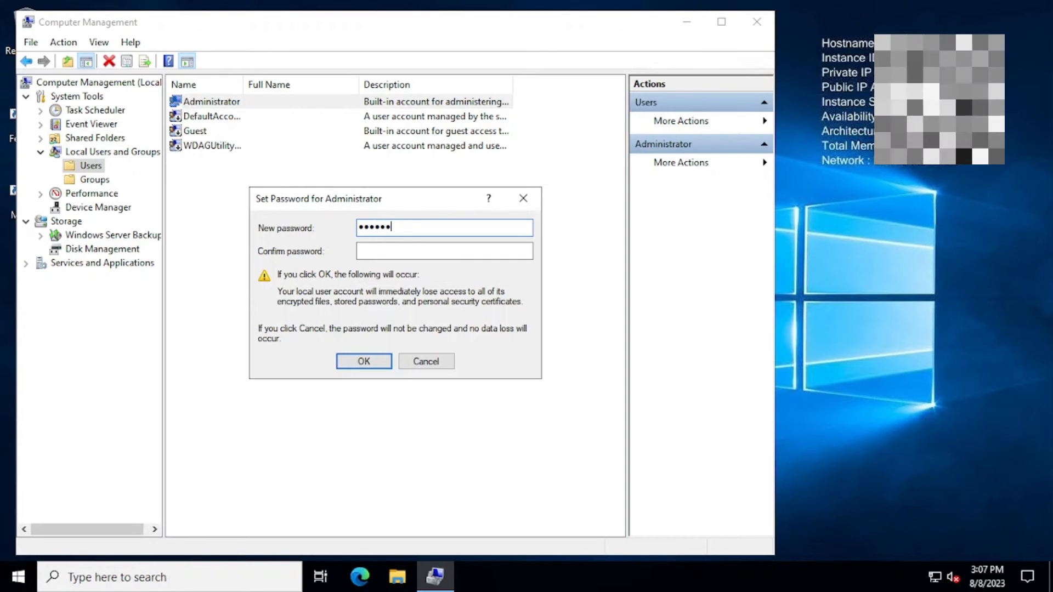
pyautogui.write('d')
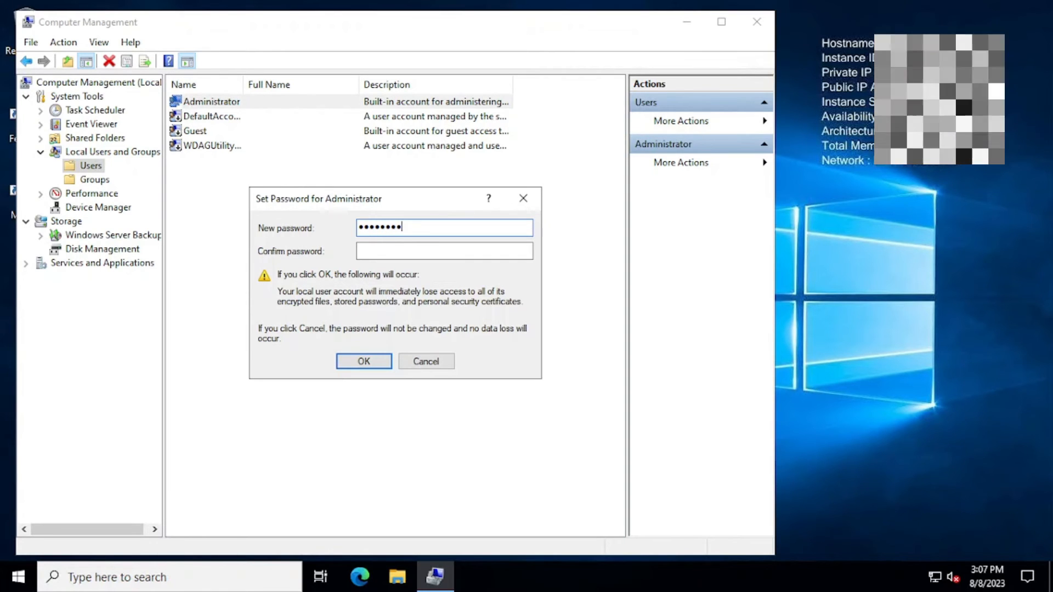
pyautogui.press('BackSpace')
pyautogui.press('BackSpace')
pyautogui.press('BackSpace')
pyautogui.press('BackSpace')
pyautogui.press('BackSpace')
pyautogui.press('BackSpace')
pyautogui.press('BackSpace')
pyautogui.press('BackSpace')
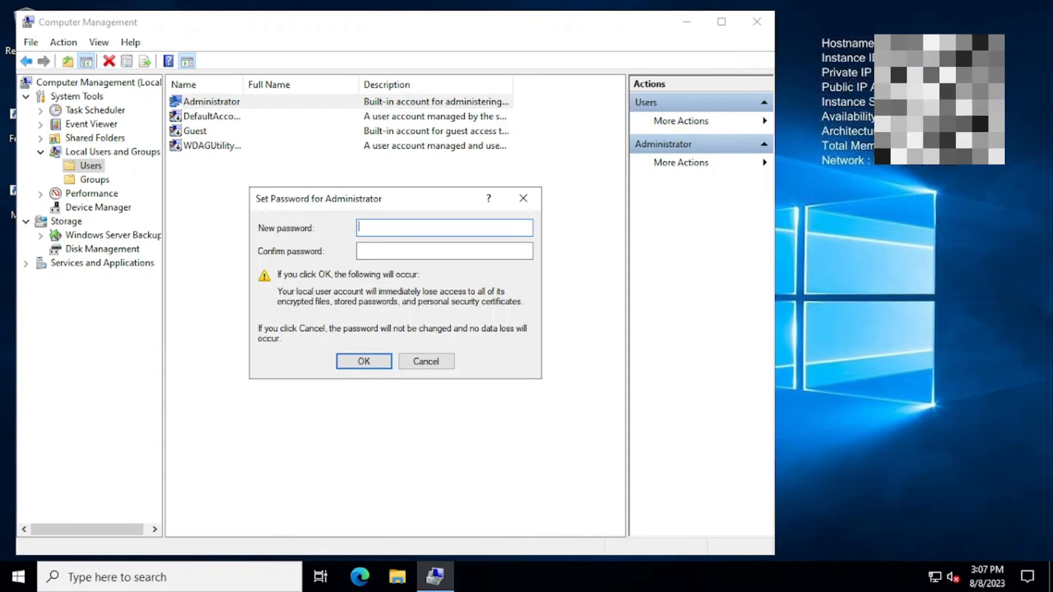
pyautogui.write('P')
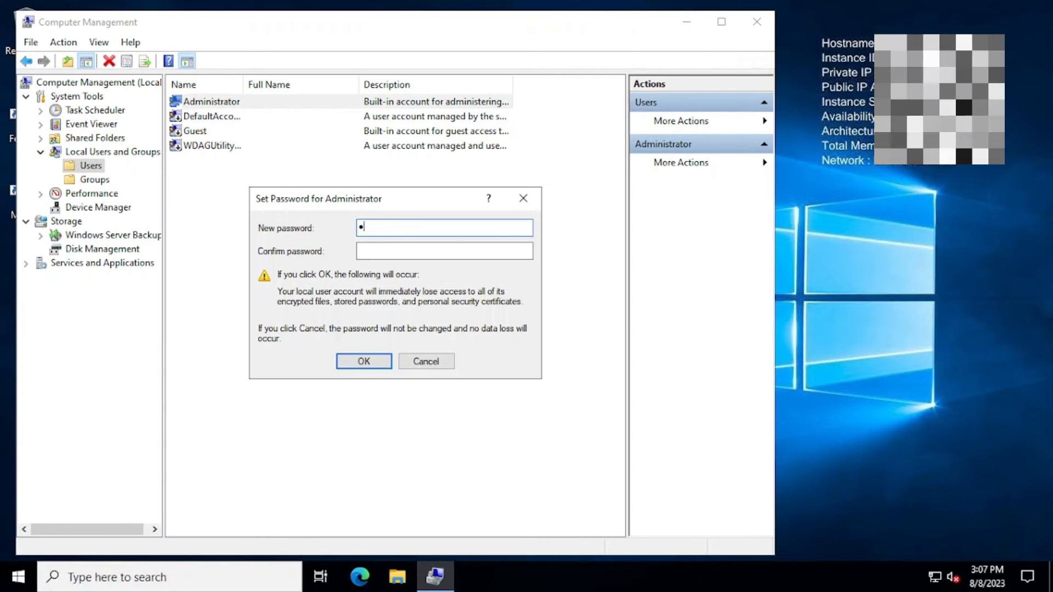
pyautogui.write('@ssw0r')
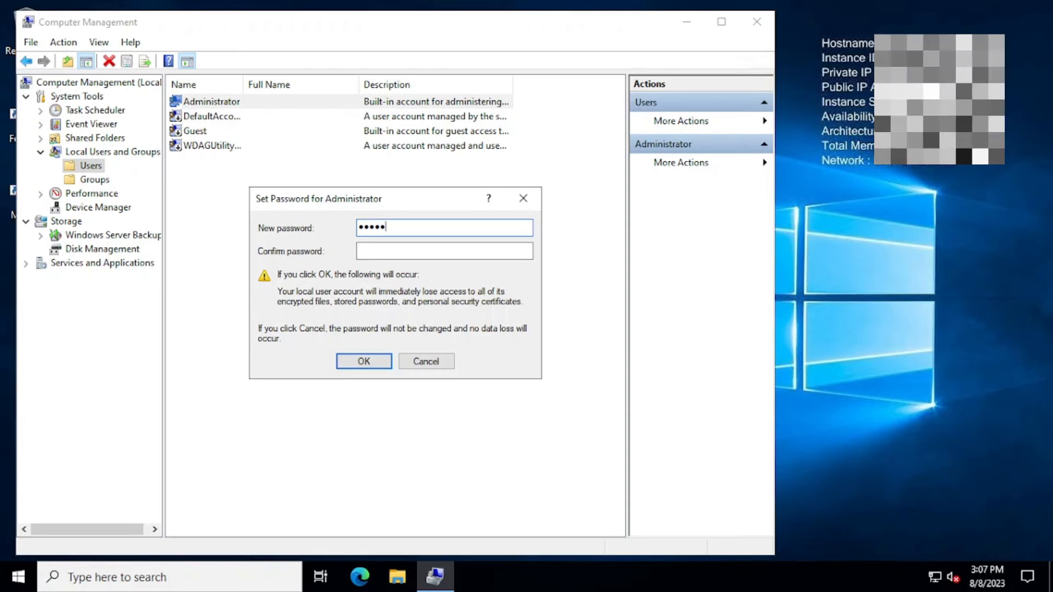
pyautogui.press('BackSpace')
pyautogui.press('BackSpace')
pyautogui.press('BackSpace')
pyautogui.press('BackSpace')
pyautogui.press('BackSpace')
pyautogui.press('BackSpace')
pyautogui.press('BackSpace')
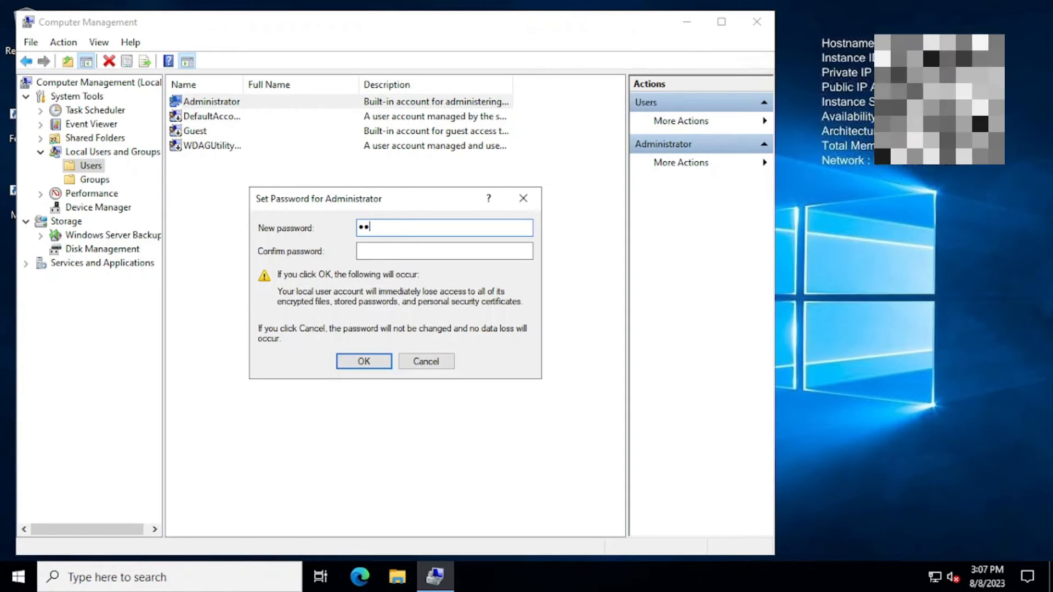
pyautogui.write('P')
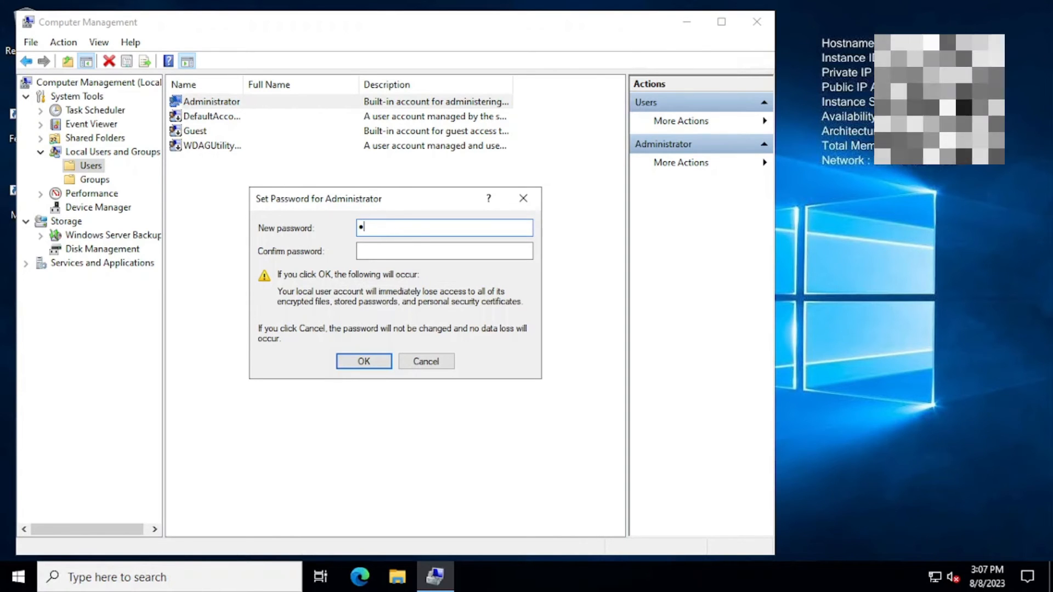
pyautogui.write('@ssw')
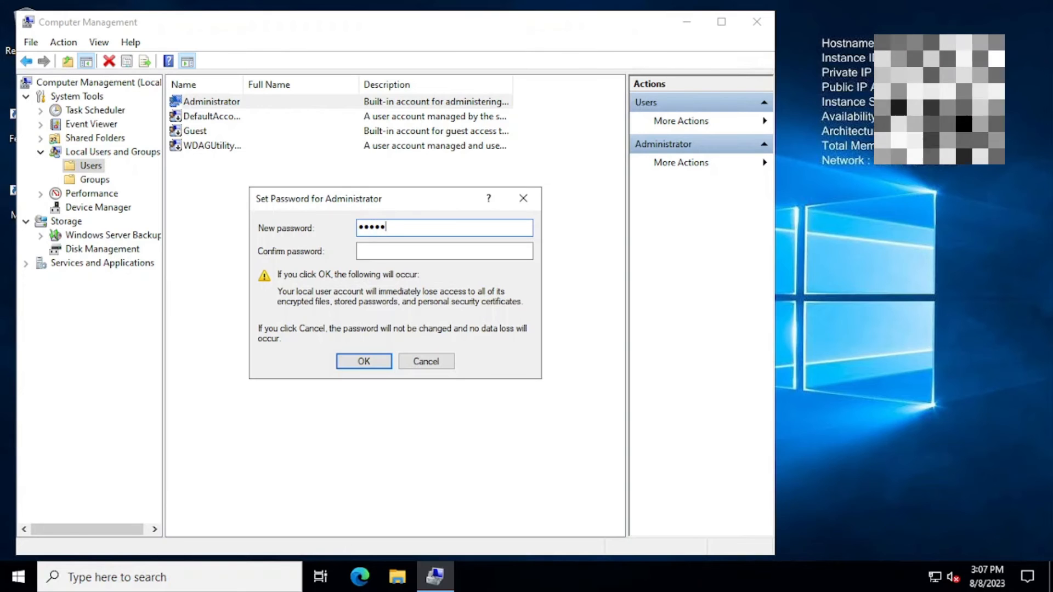
pyautogui.write('0rd1')
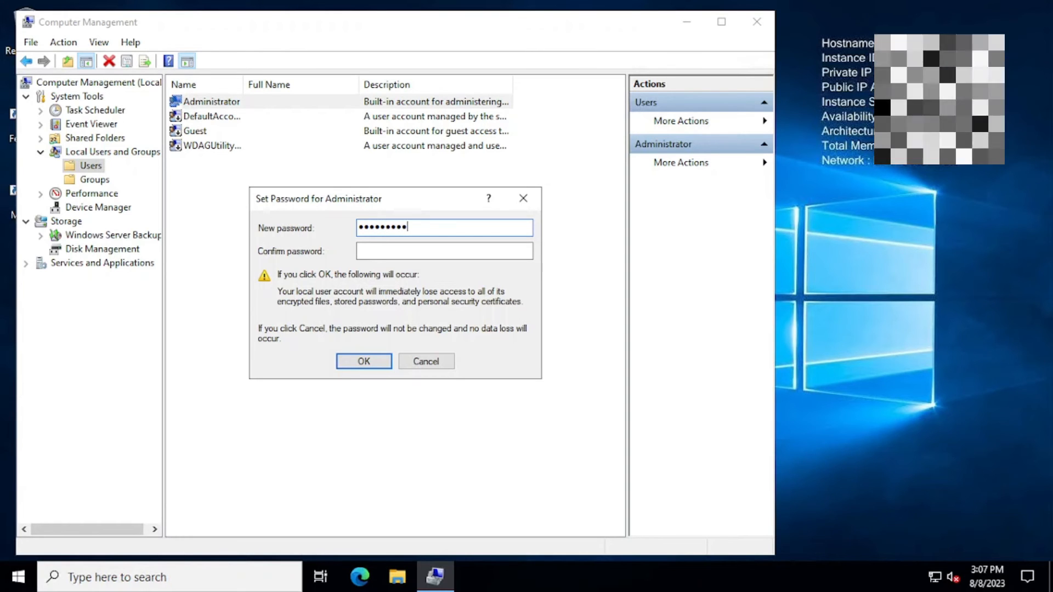
pyautogui.write('23')
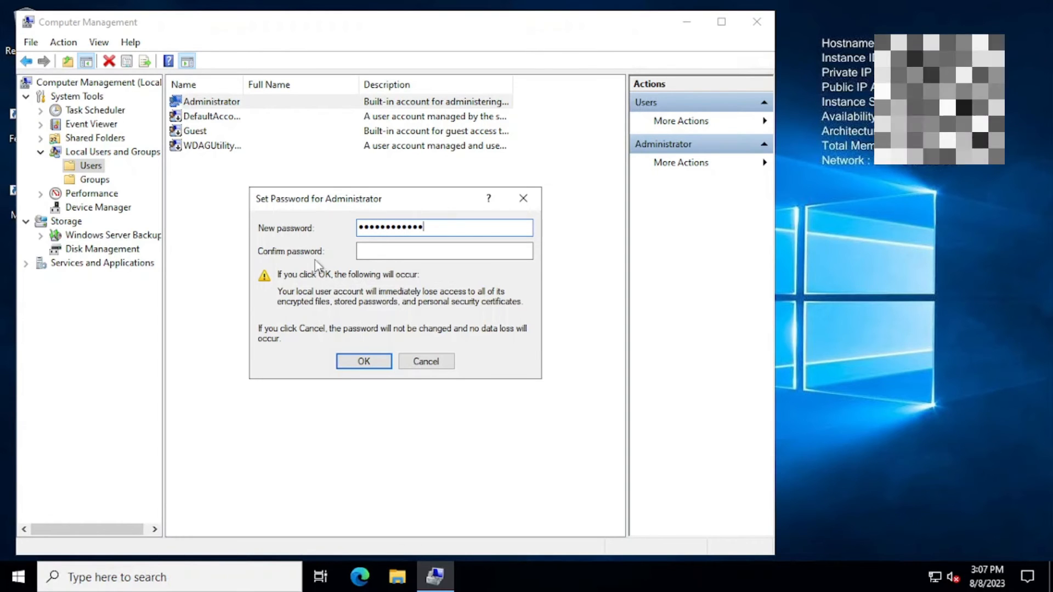
pyautogui.press('Tab')
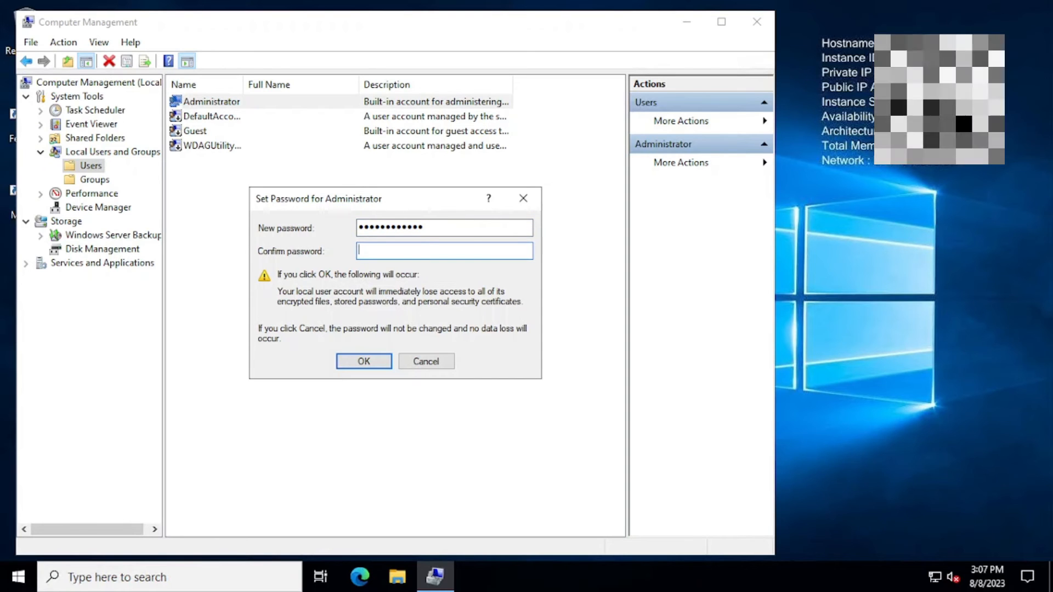
pyautogui.write('P@ssw')
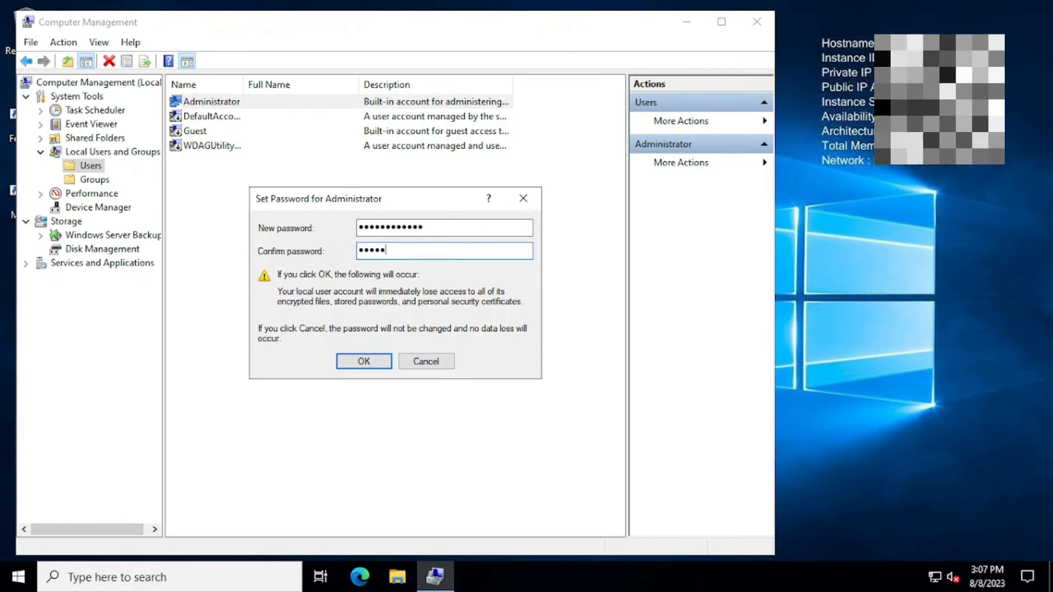
pyautogui.write('ord@1')
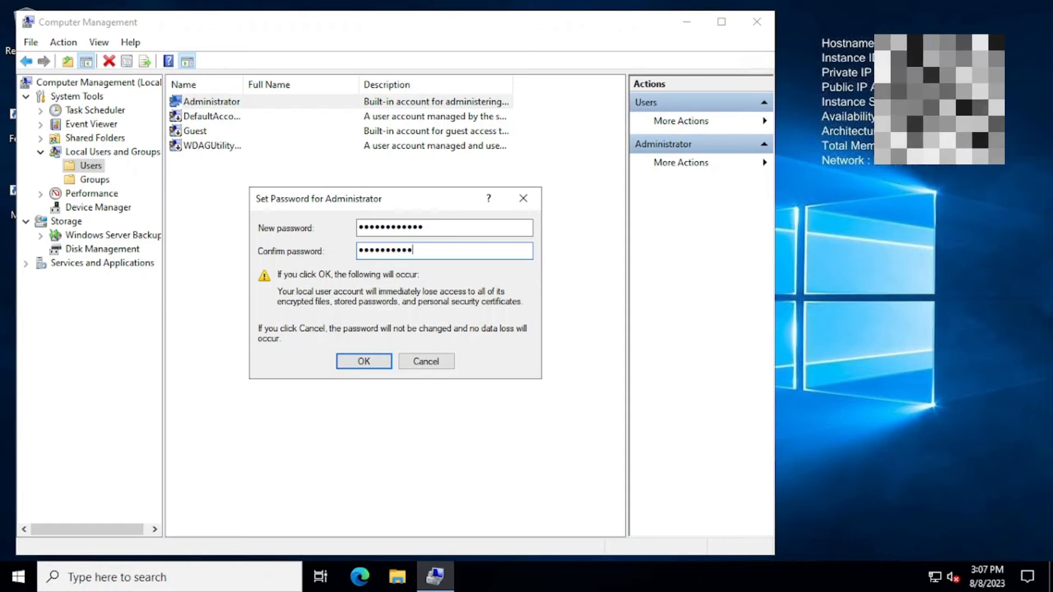
pyautogui.click(363, 365)
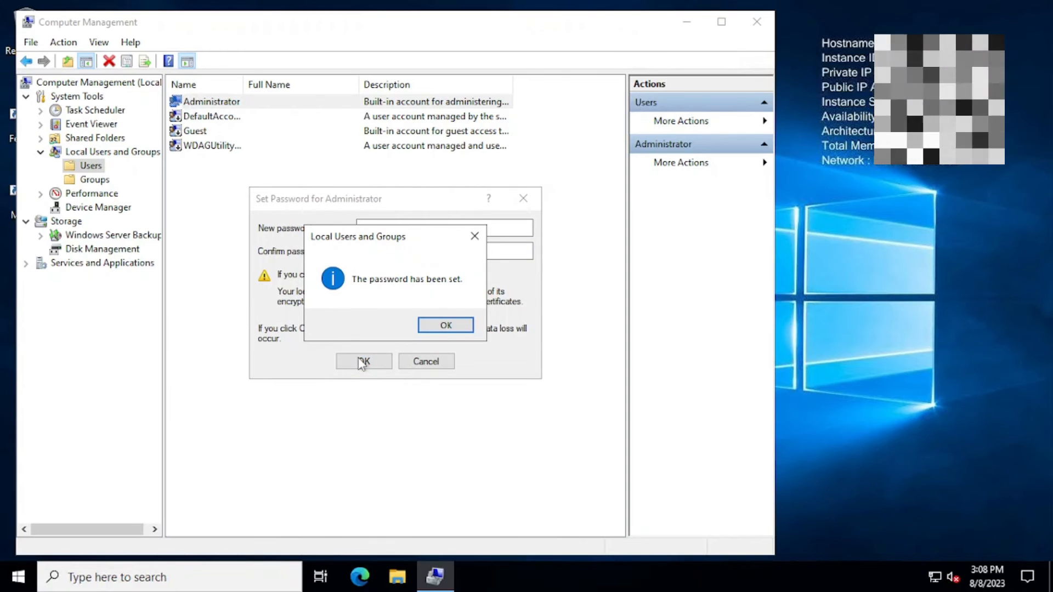
pyautogui.click(449, 324)
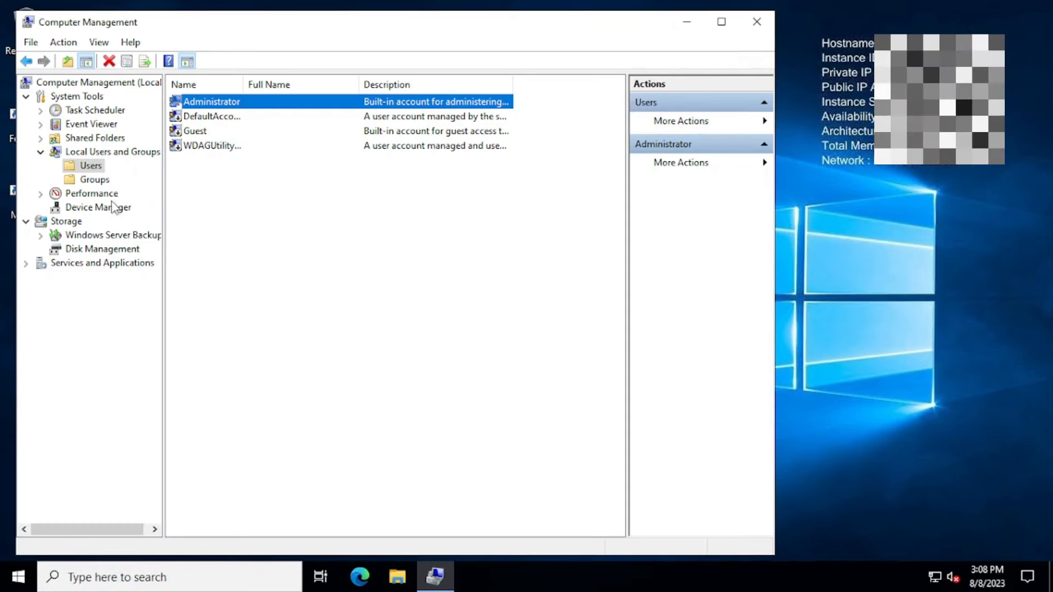
pyautogui.click(96, 251)
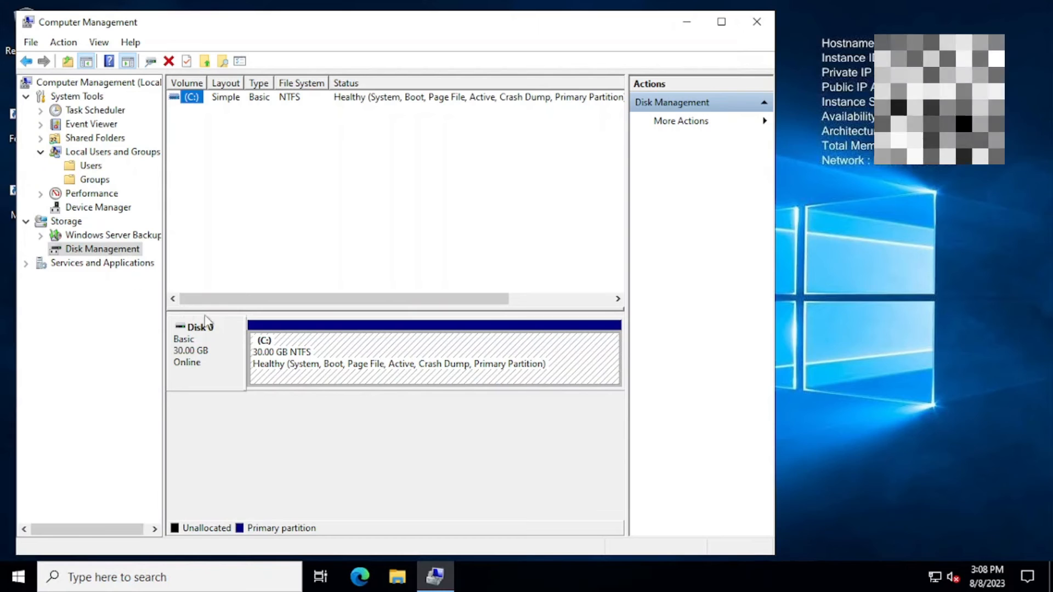
# - Review the 30.00 GB C: volume, close Computer Management and start Edge
pyautogui.click(301, 365)
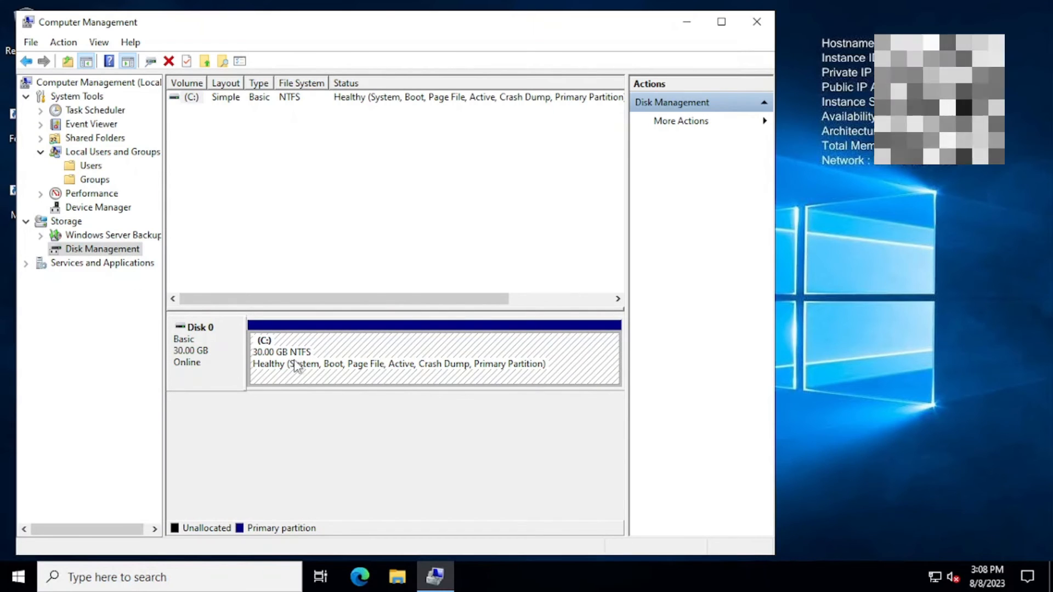
pyautogui.click(757, 22)
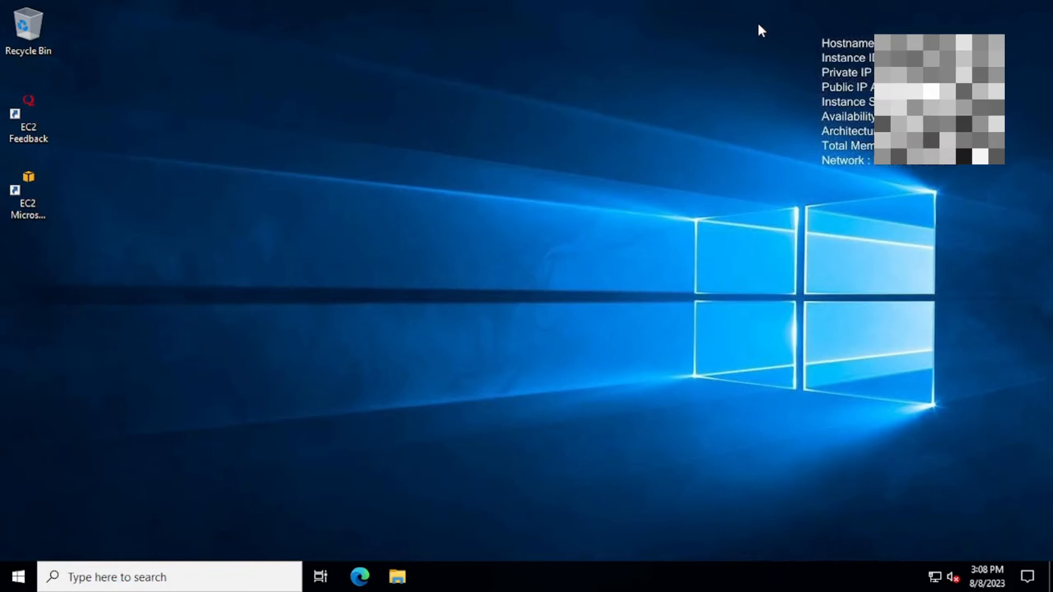
pyautogui.click(360, 578)
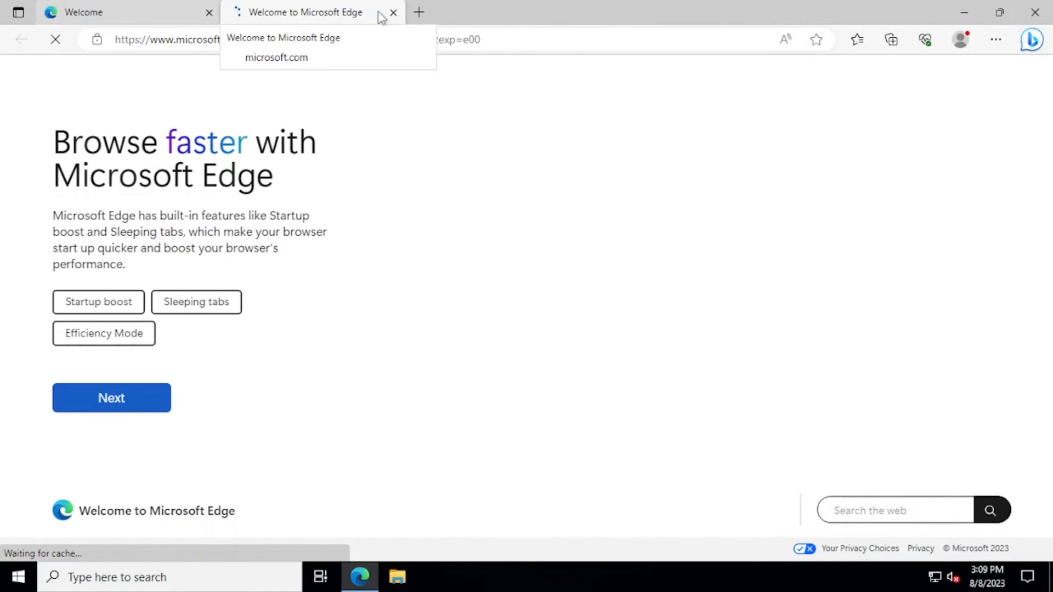
# - Load whoer.net in a new Edge tab and confirm IP 13.58.5.238 locates to Columbus, Ohio
pyautogui.click(420, 13)
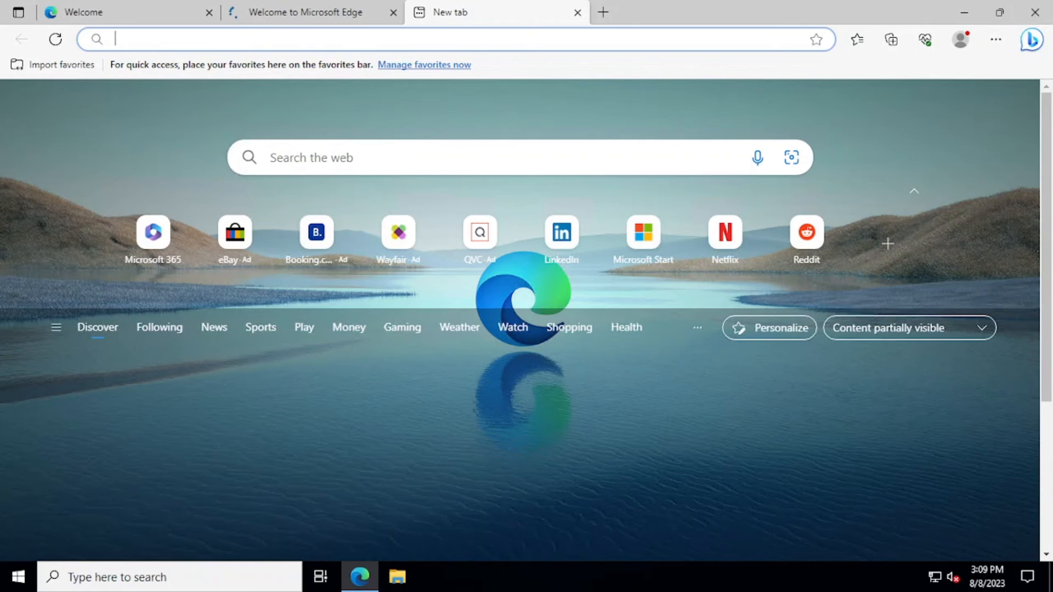
pyautogui.write('who')
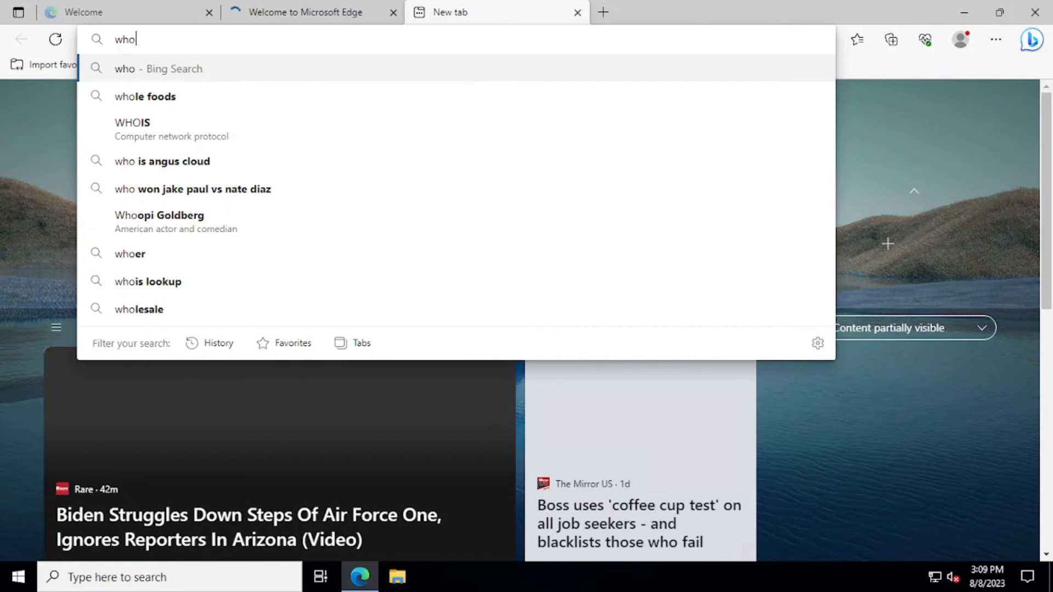
pyautogui.write('er')
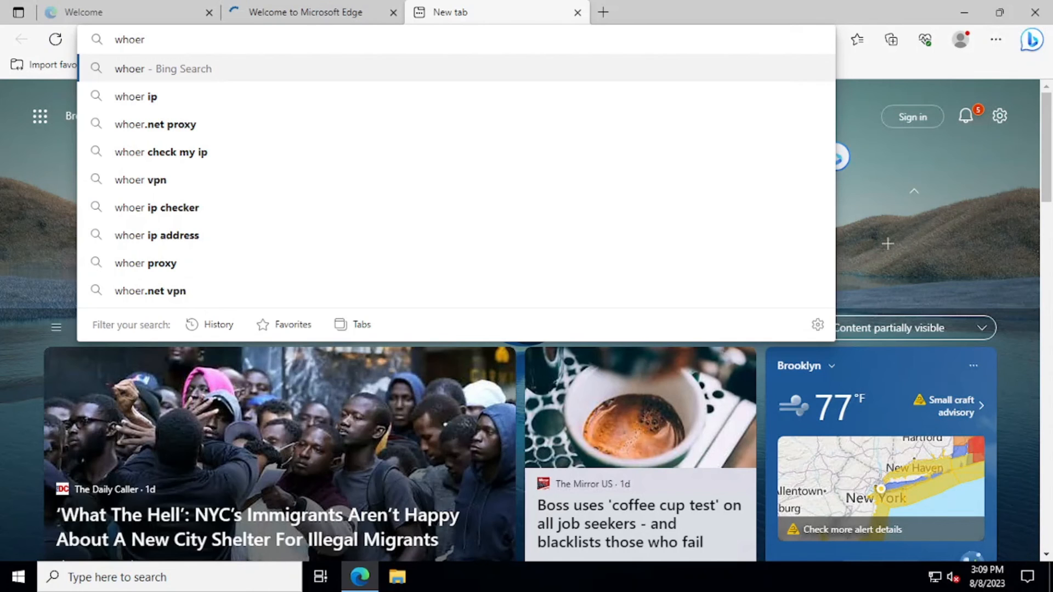
pyautogui.write('.n')
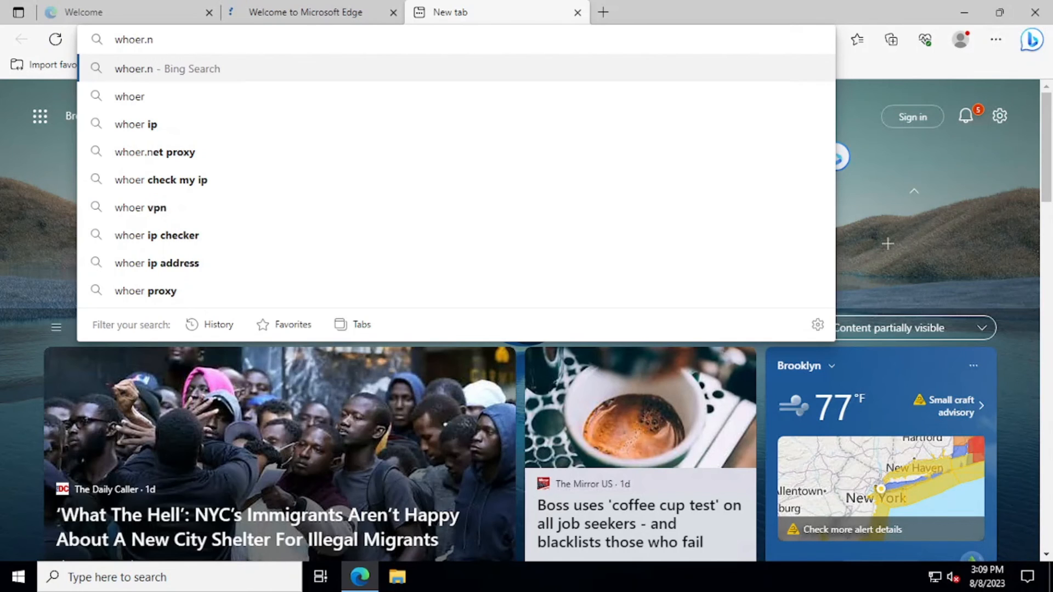
pyautogui.write('et')
pyautogui.press('Return')
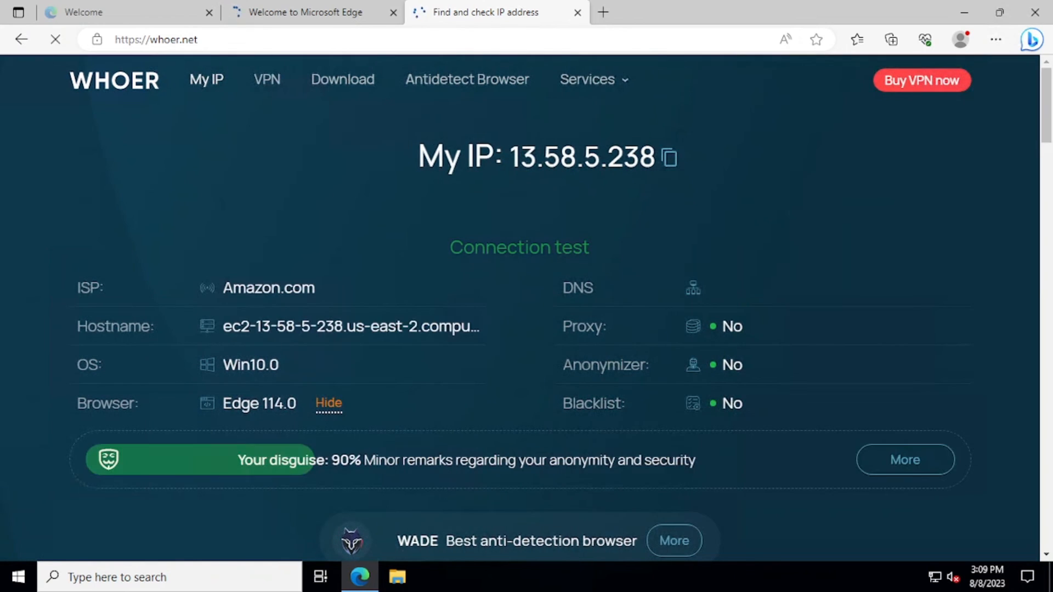
pyautogui.moveTo(359, 19)
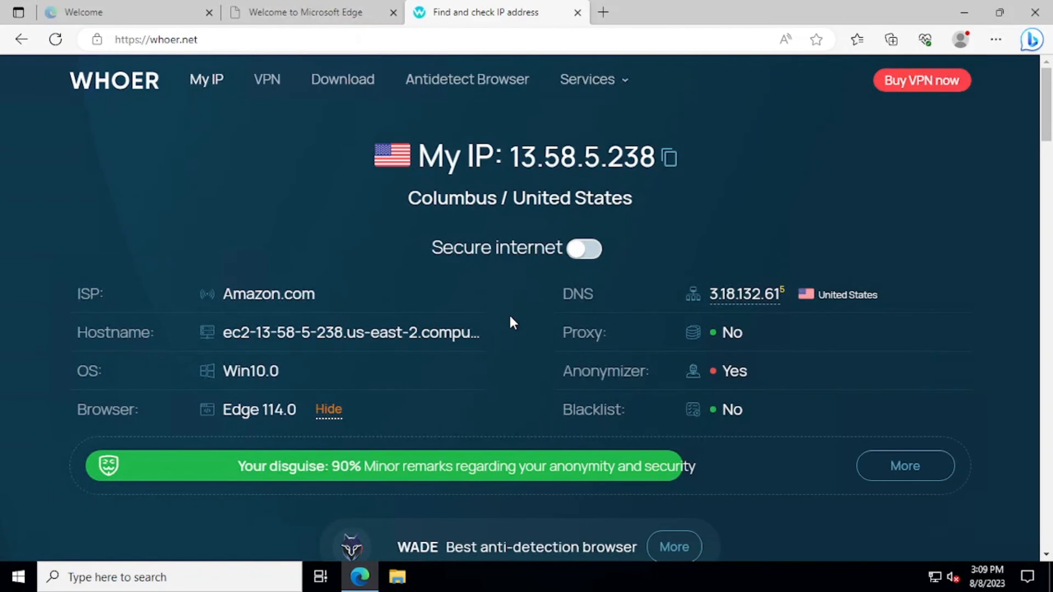
pyautogui.scroll(-8, 511, 323)
pyautogui.scroll(-15, 511, 324)
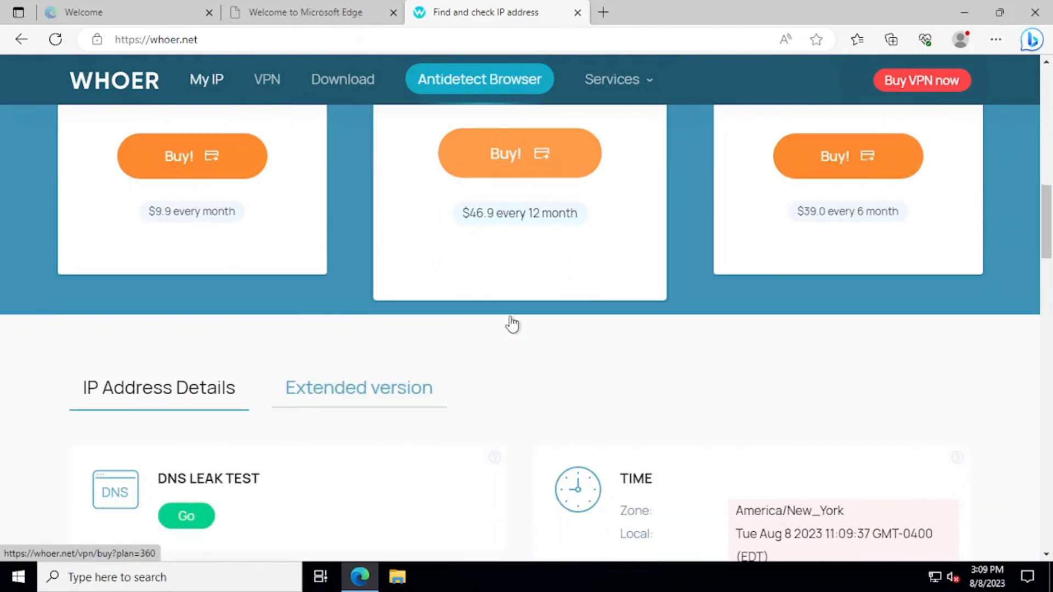
pyautogui.scroll(-1, 511, 323)
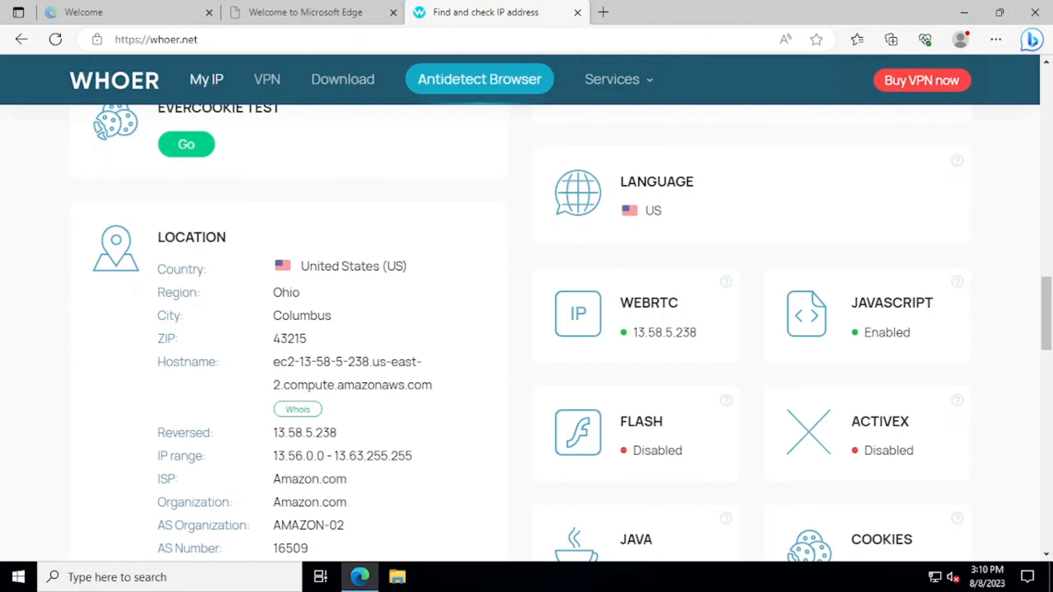
pyautogui.press('Home')
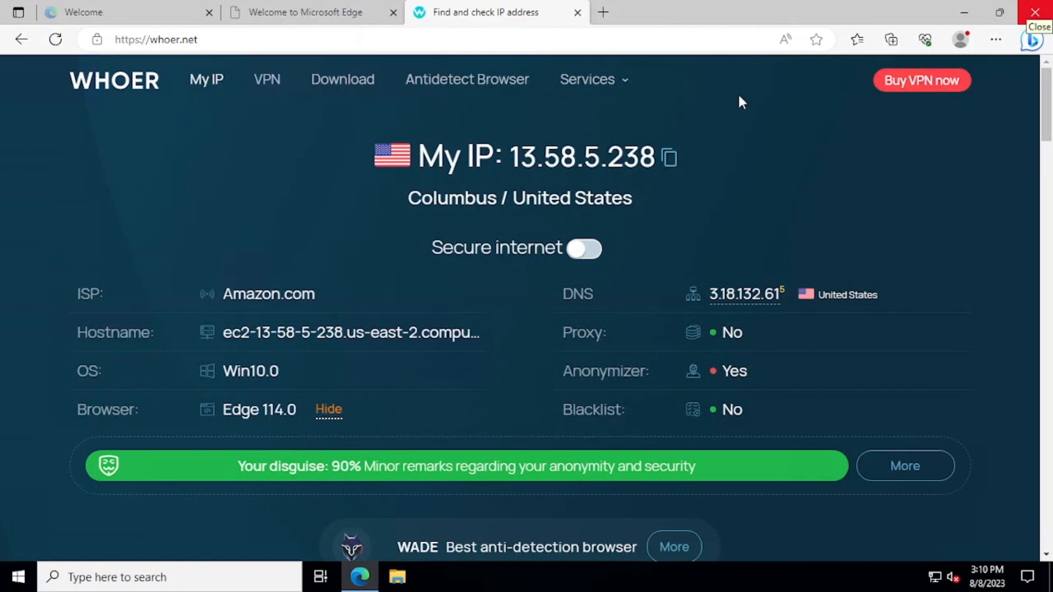
# - Close the whoer.net tab and disconnect the remote desktop session
pyautogui.click(577, 12)
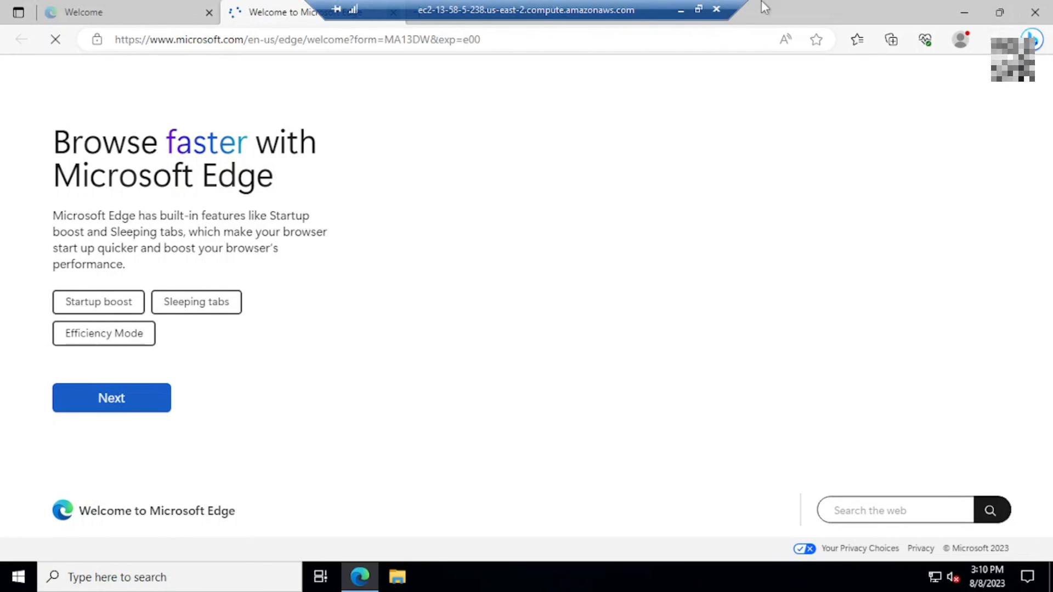
pyautogui.click(718, 11)
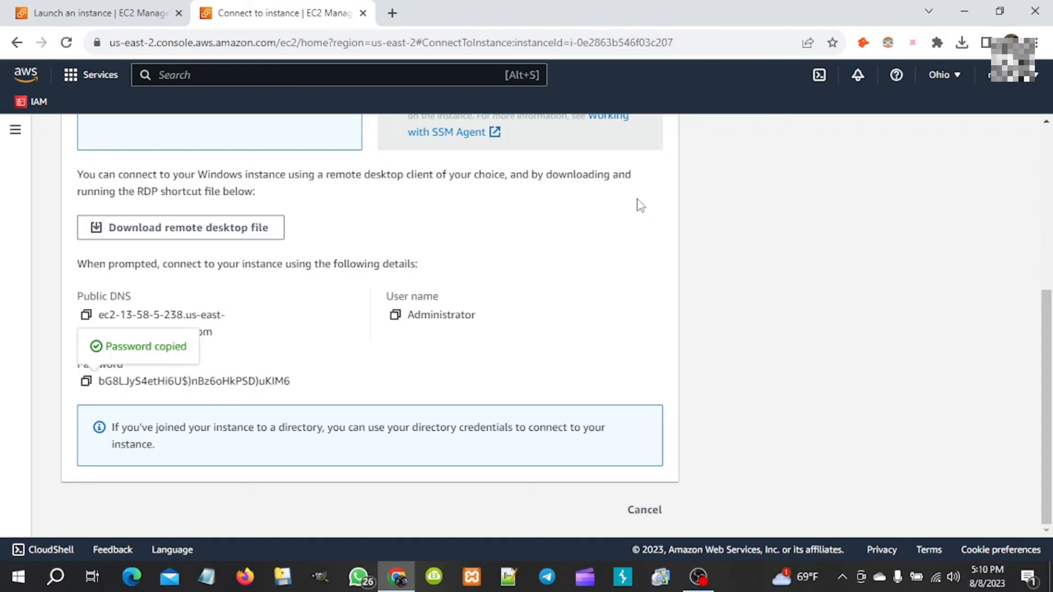
# - Return to Chrome's Launch an instance tab and scroll through its Next Steps cards
pyautogui.click(128, 13)
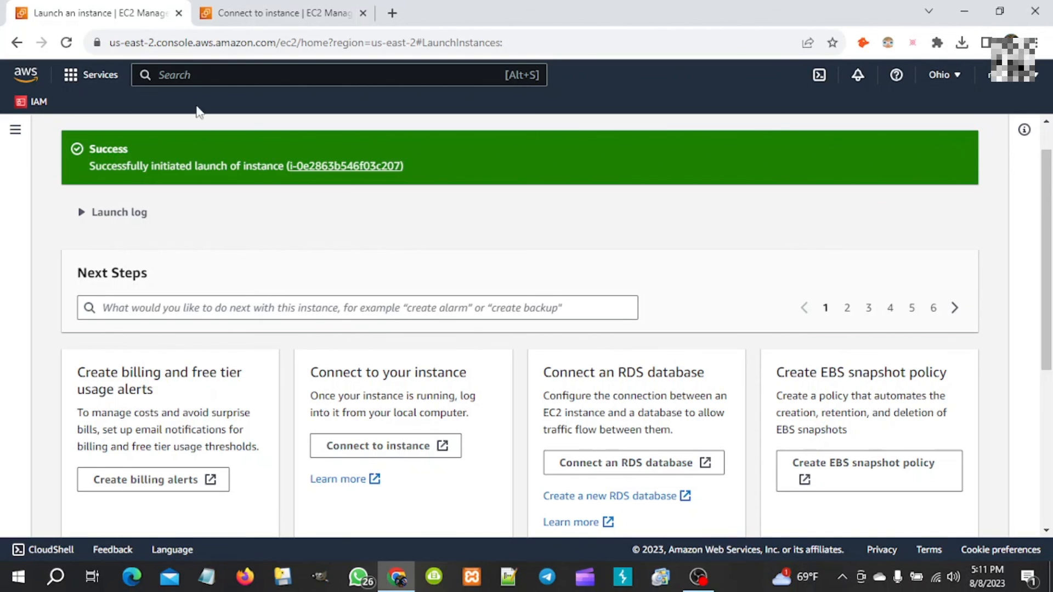
pyautogui.scroll(-3, 205, 141)
pyautogui.scroll(-3, 205, 141)
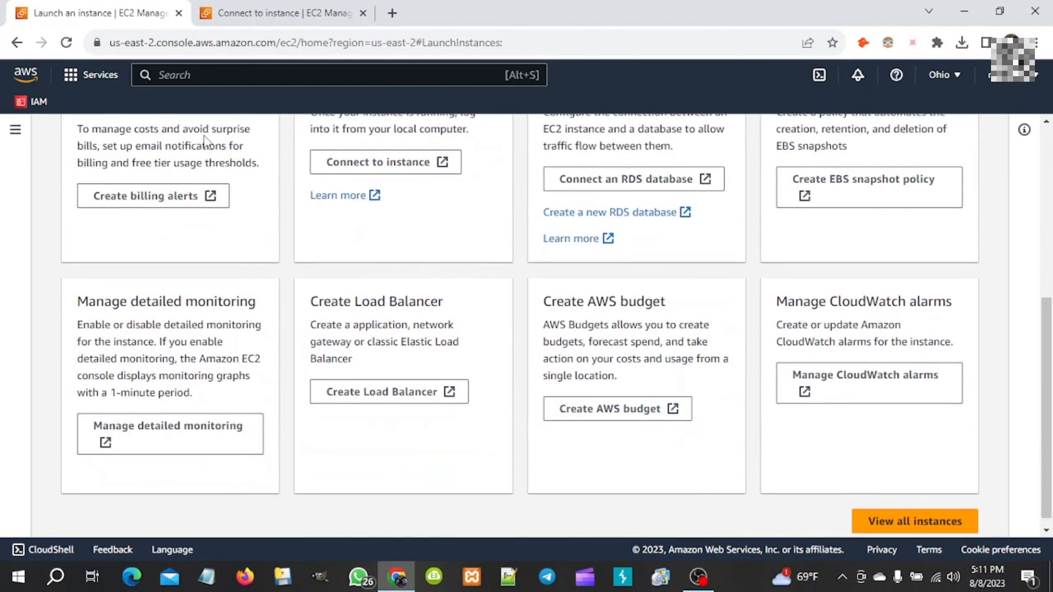